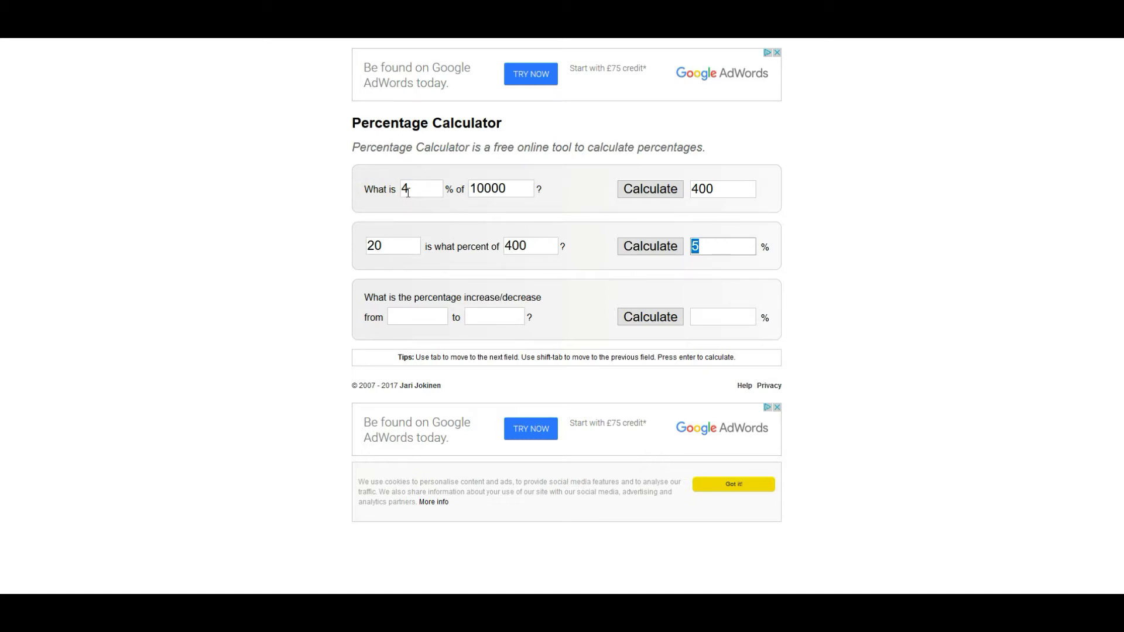
left_click(434, 191)
left_click(522, 252)
left_click(697, 244)
left_click(673, 200)
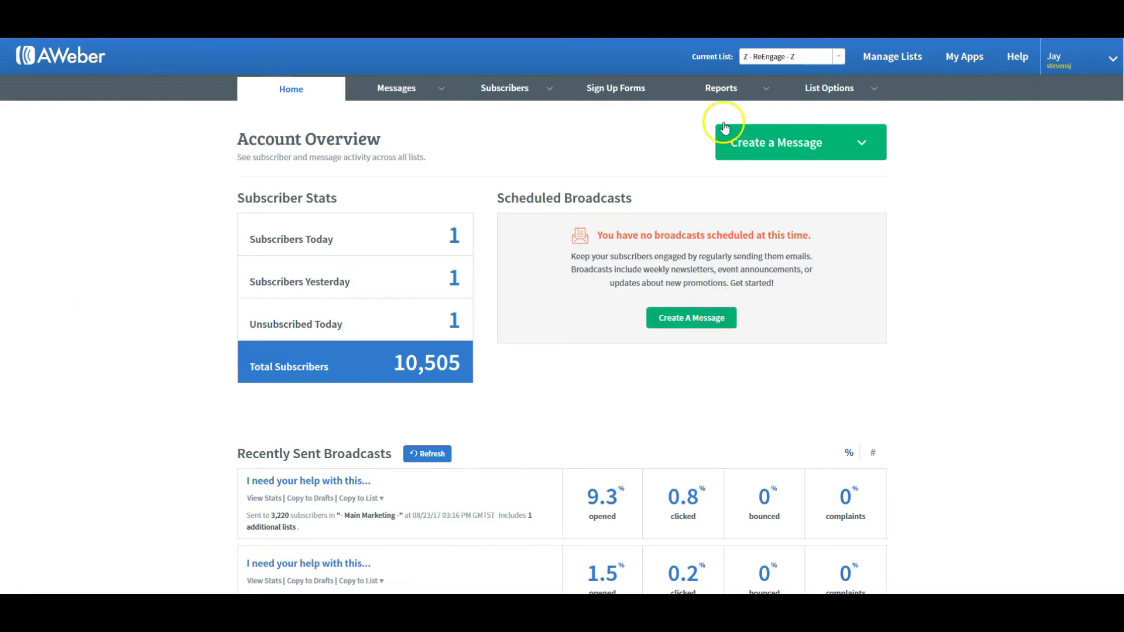
- Switch the current list to - Main Marketing -
left_click(837, 56)
left_click_drag(840, 111, 840, 86)
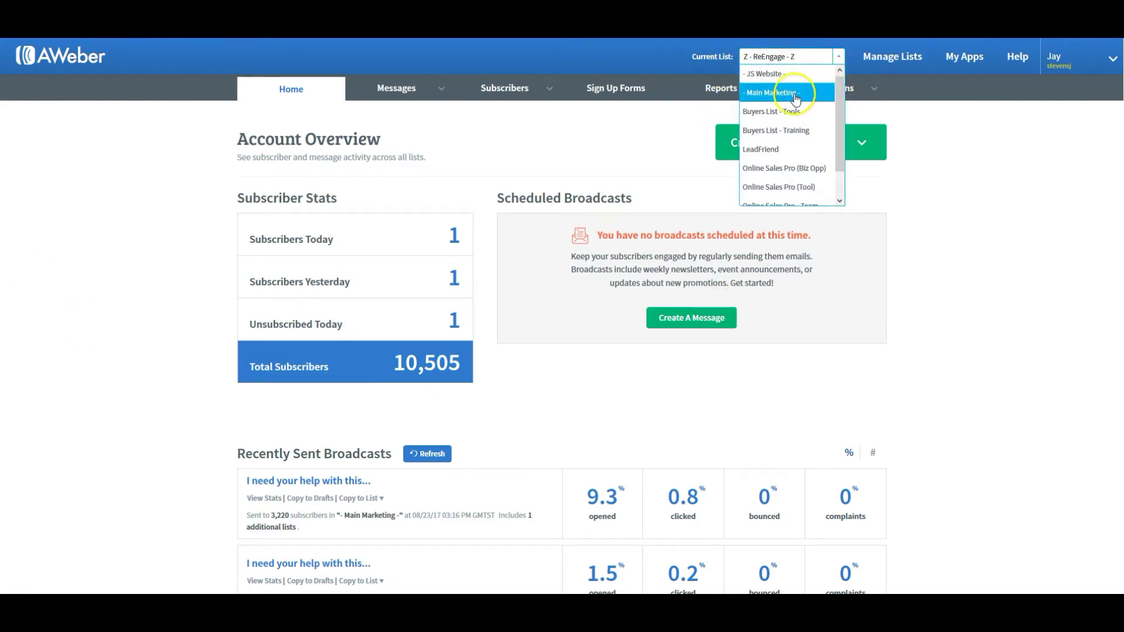
left_click(794, 96)
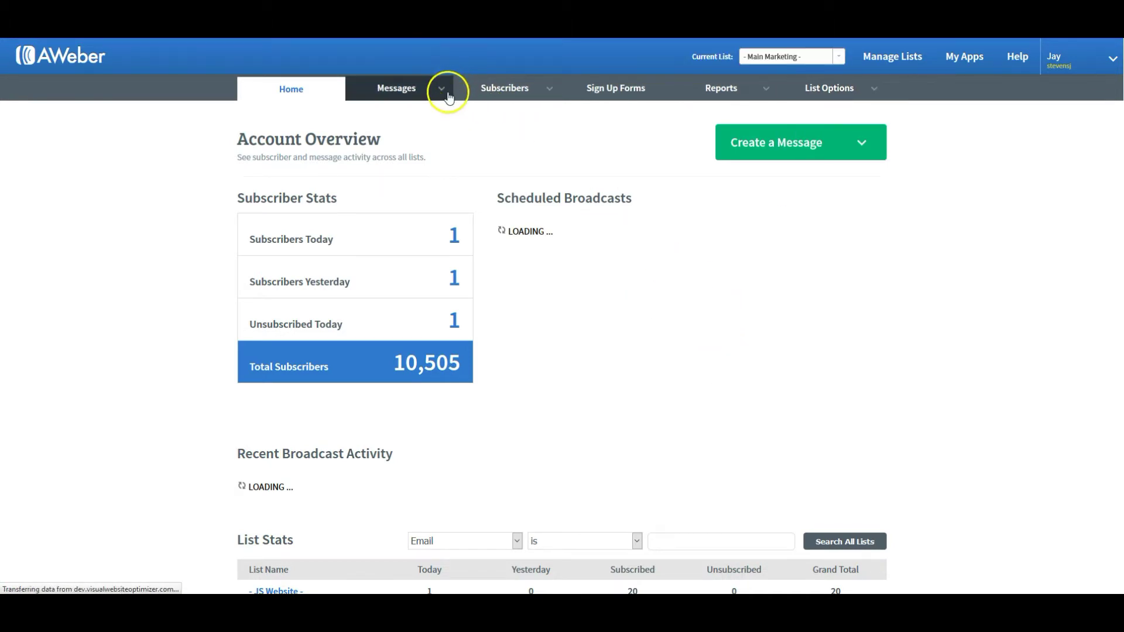
- Open the broadcast messages of the Main Marketing list and show 50 sent broadcasts per page
mouse_move(448, 96)
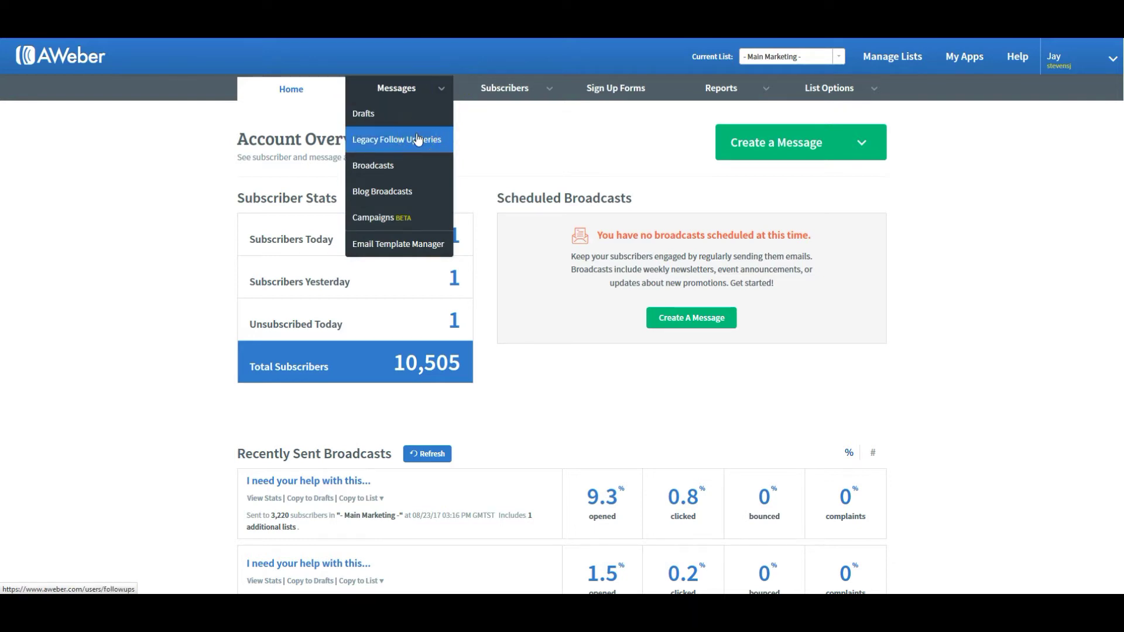
left_click(401, 165)
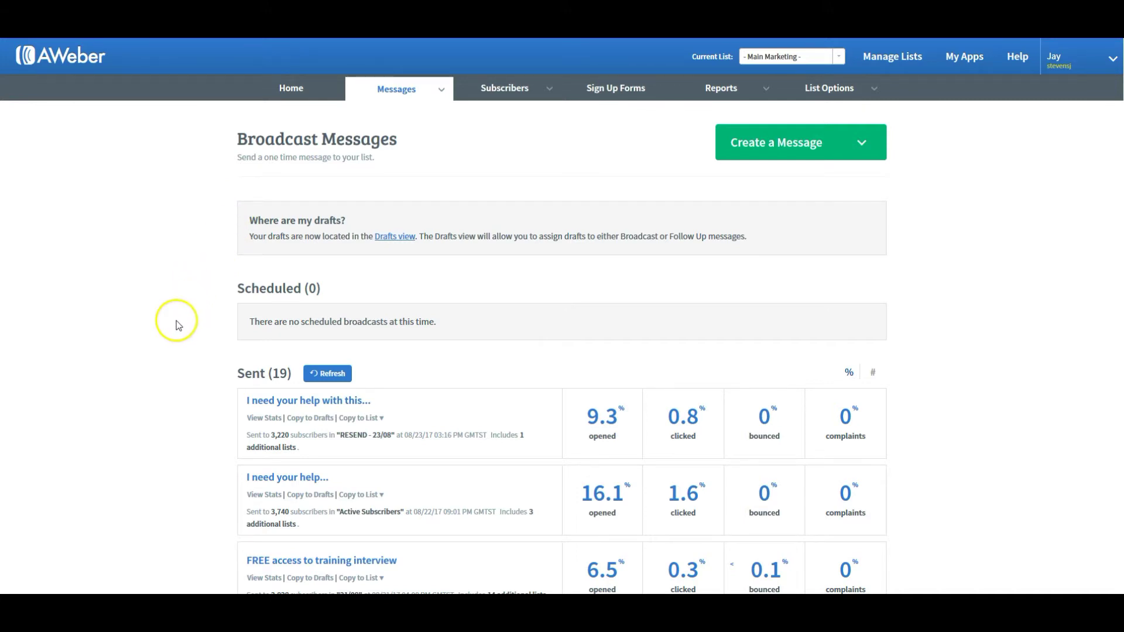
scroll(176, 320, "down", 3)
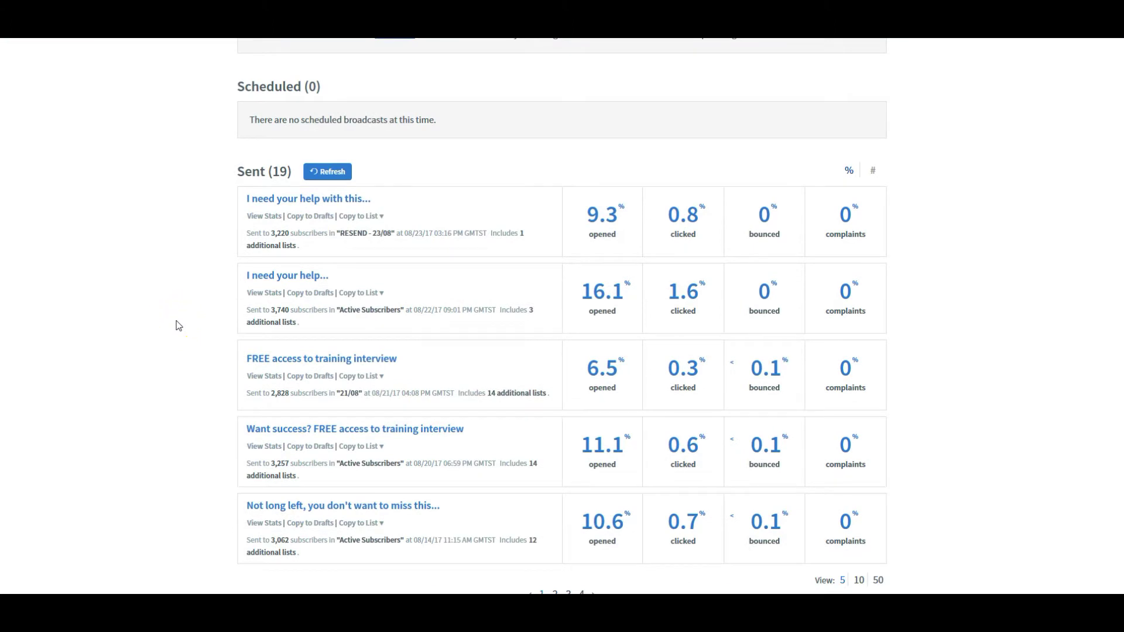
left_click(874, 584)
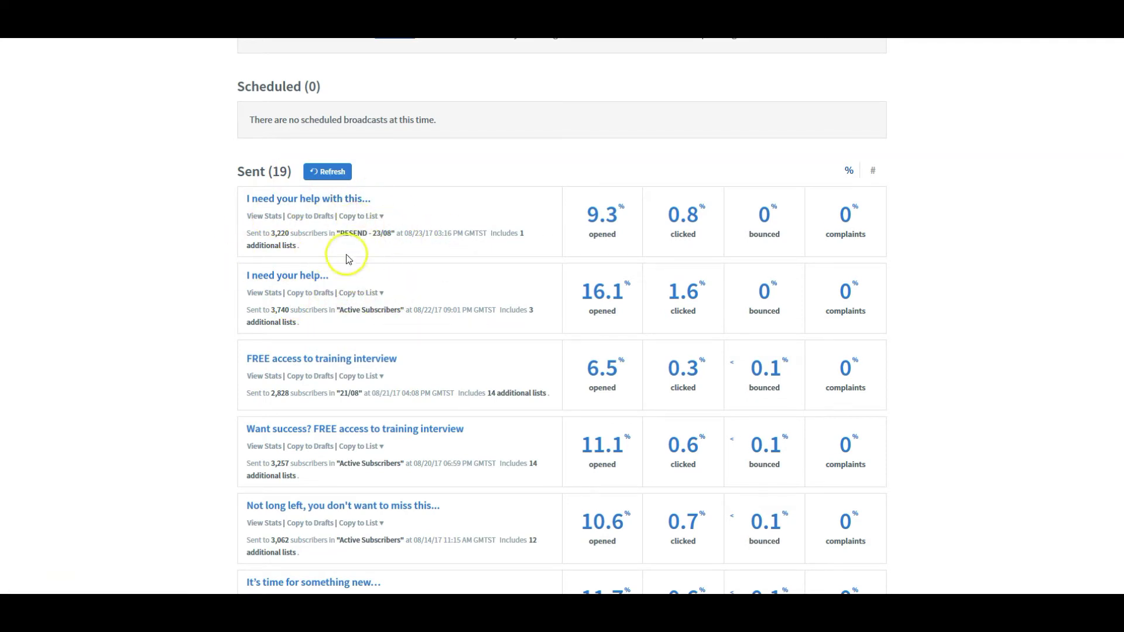
- Examine the open rates of the sent broadcasts, comparing the resent messages with the original sends down to the oldest one
left_click_drag(340, 235, 383, 236)
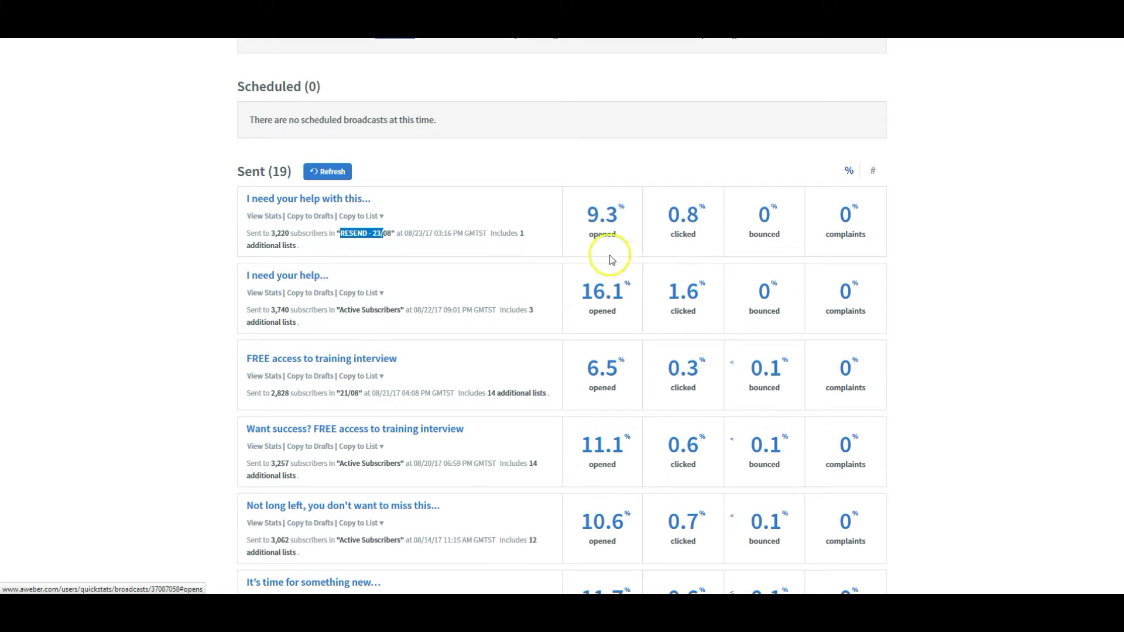
scroll(607, 254, "down", 10)
scroll(598, 284, "down", 9)
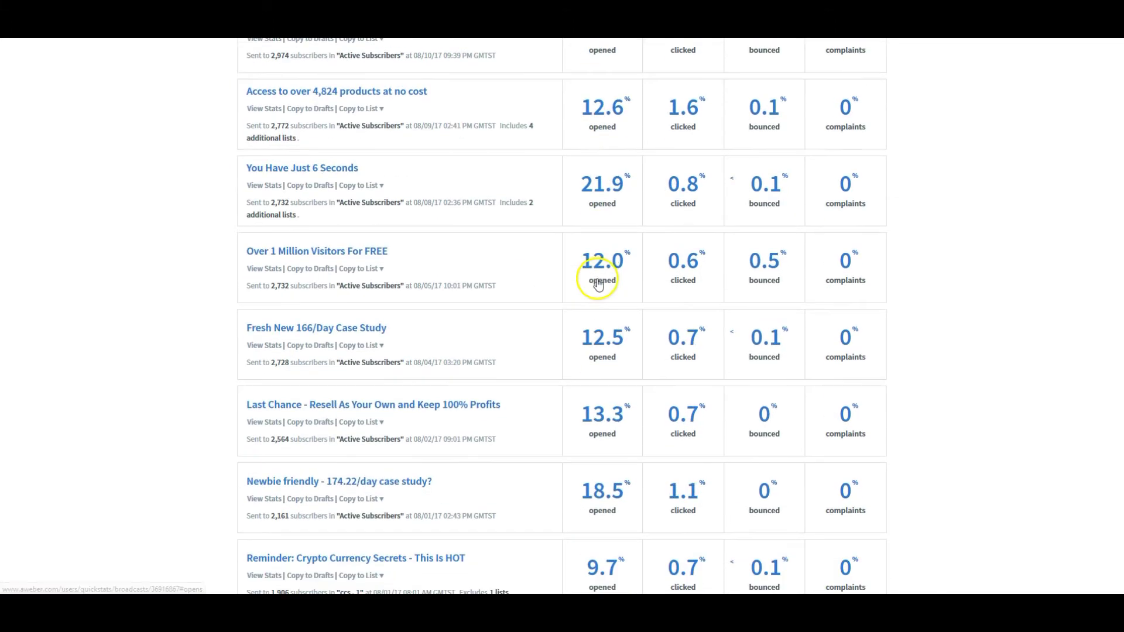
scroll(628, 356, "up", 10)
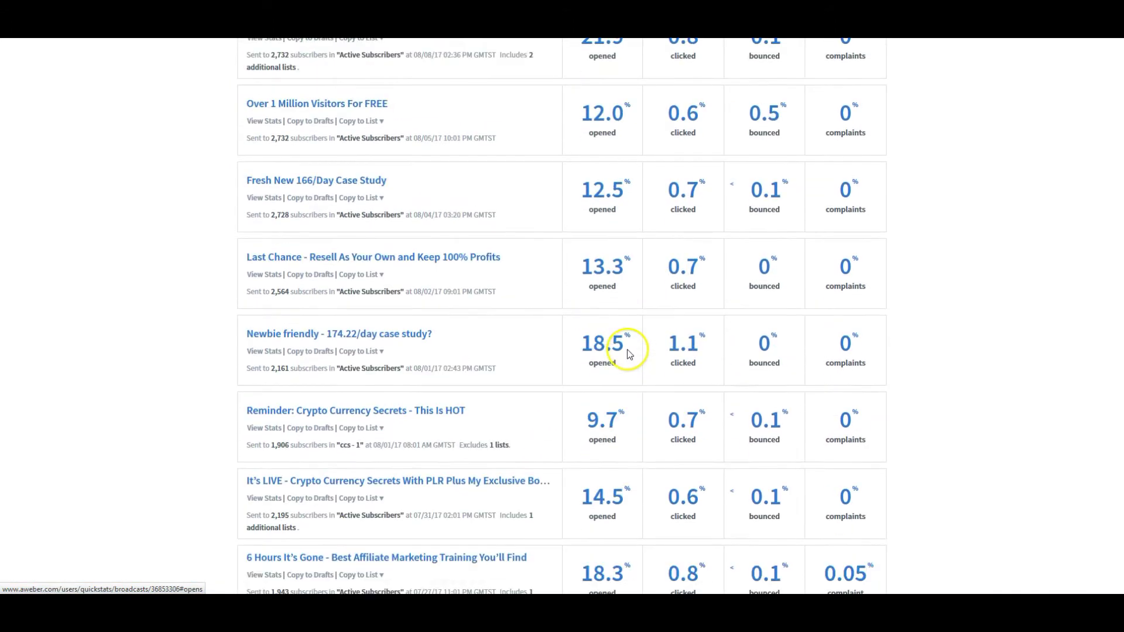
scroll(628, 355, "up", 8)
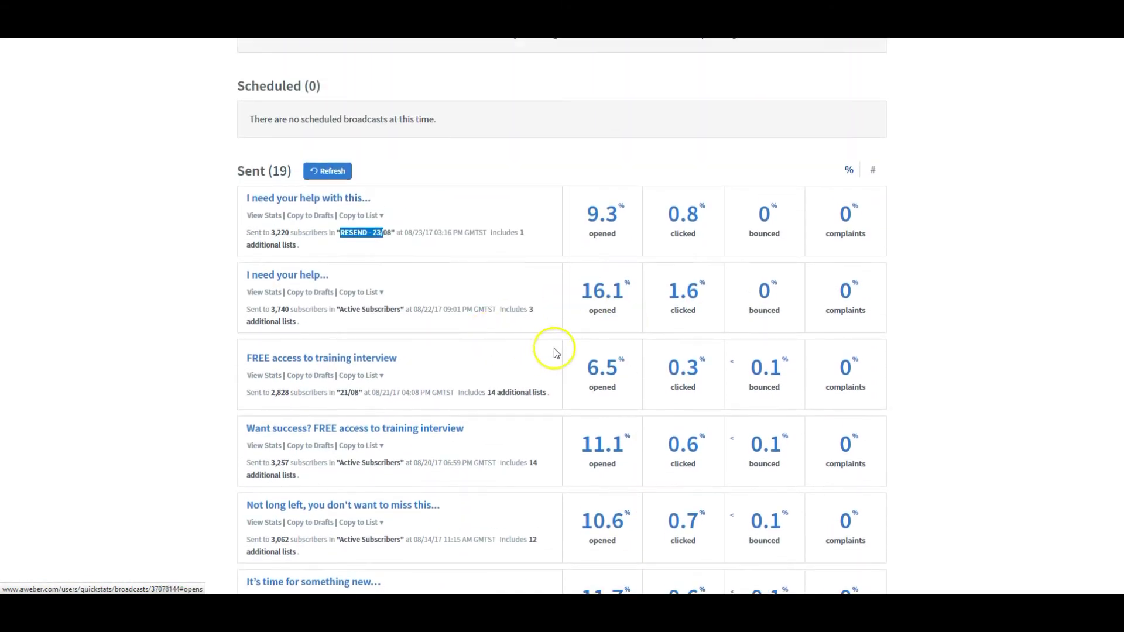
scroll(546, 376, "down", 1)
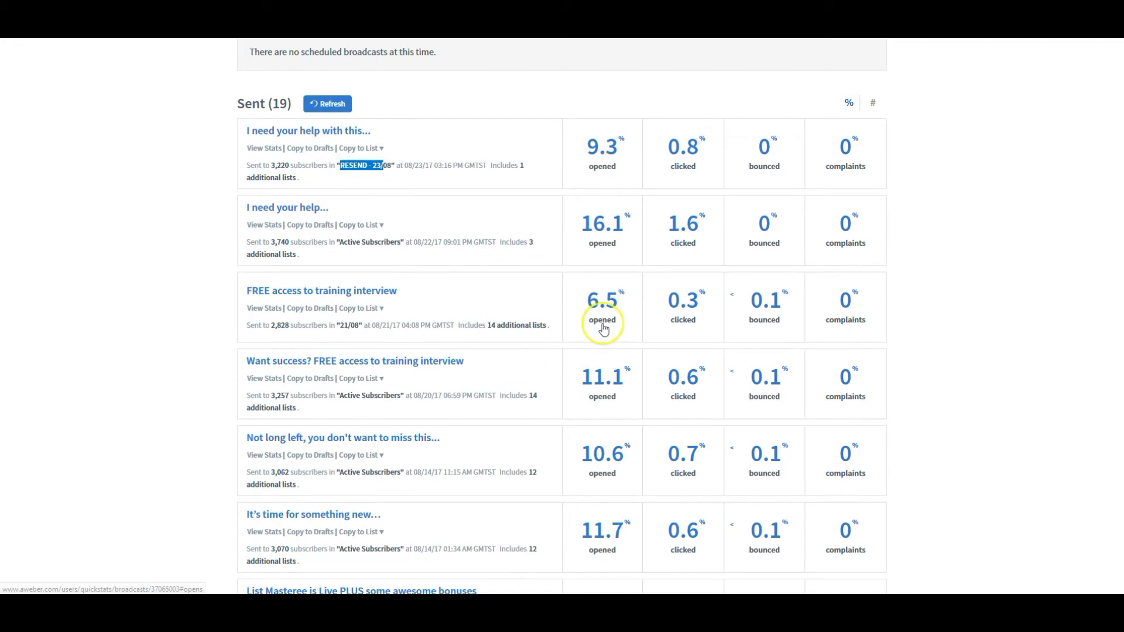
mouse_move(539, 331)
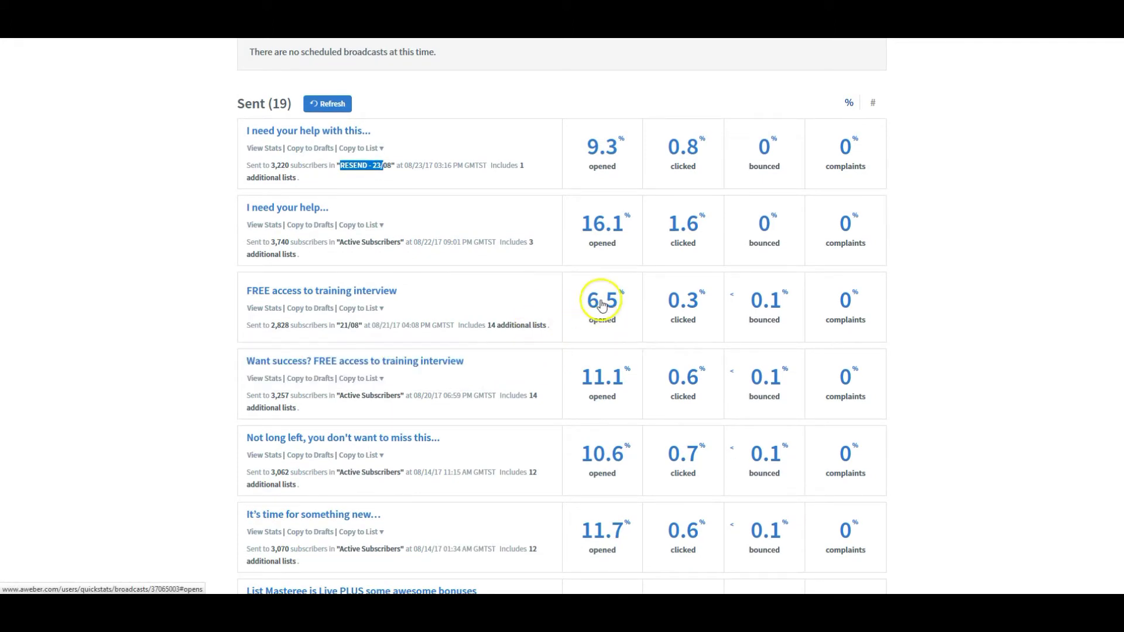
scroll(609, 301, "down", 1)
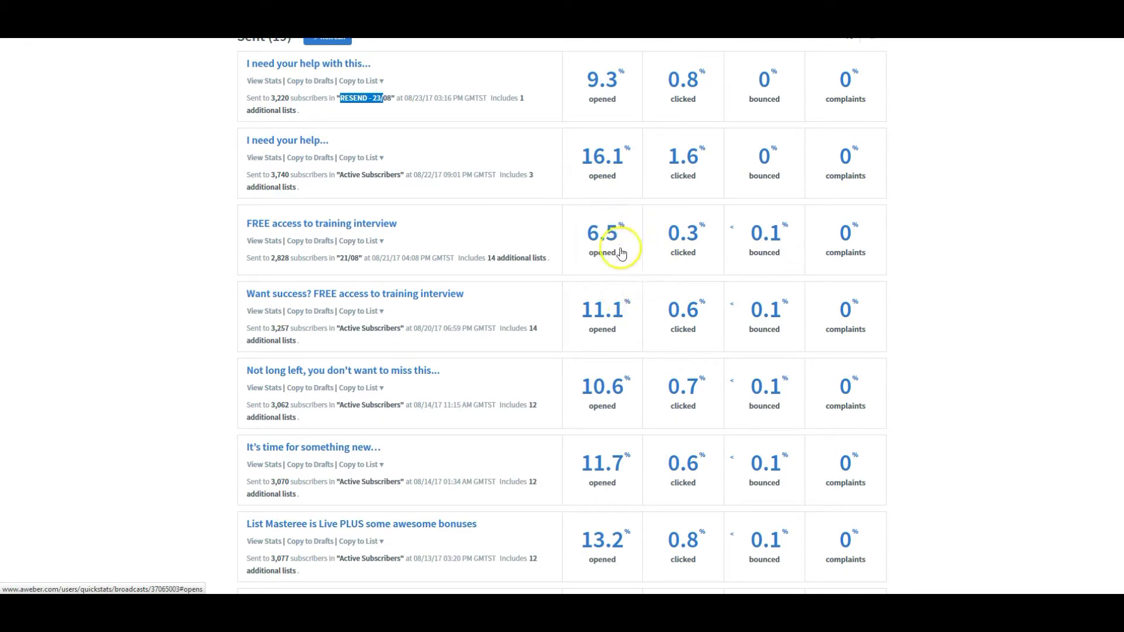
scroll(623, 250, "down", 2)
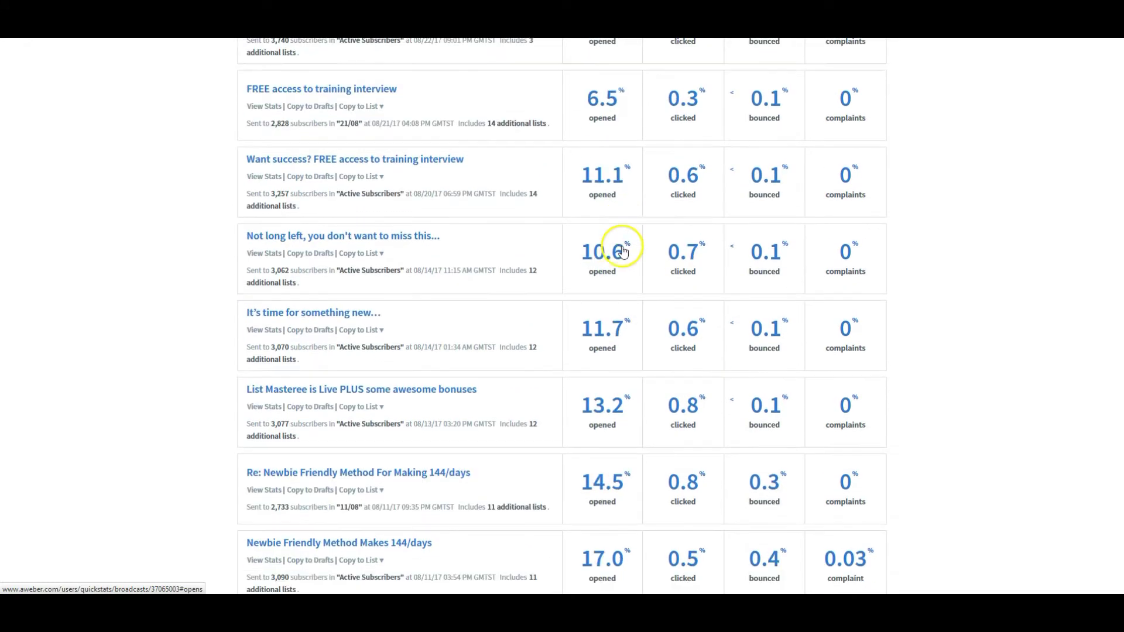
scroll(640, 351, "down", 3)
scroll(642, 351, "down", 2)
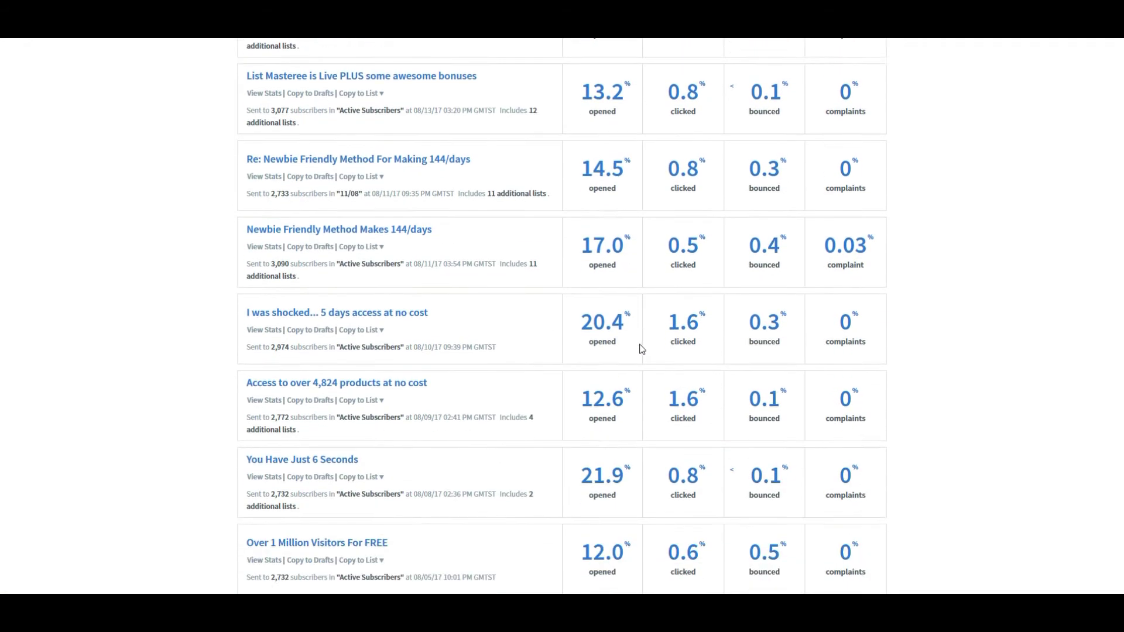
scroll(642, 349, "down", 2)
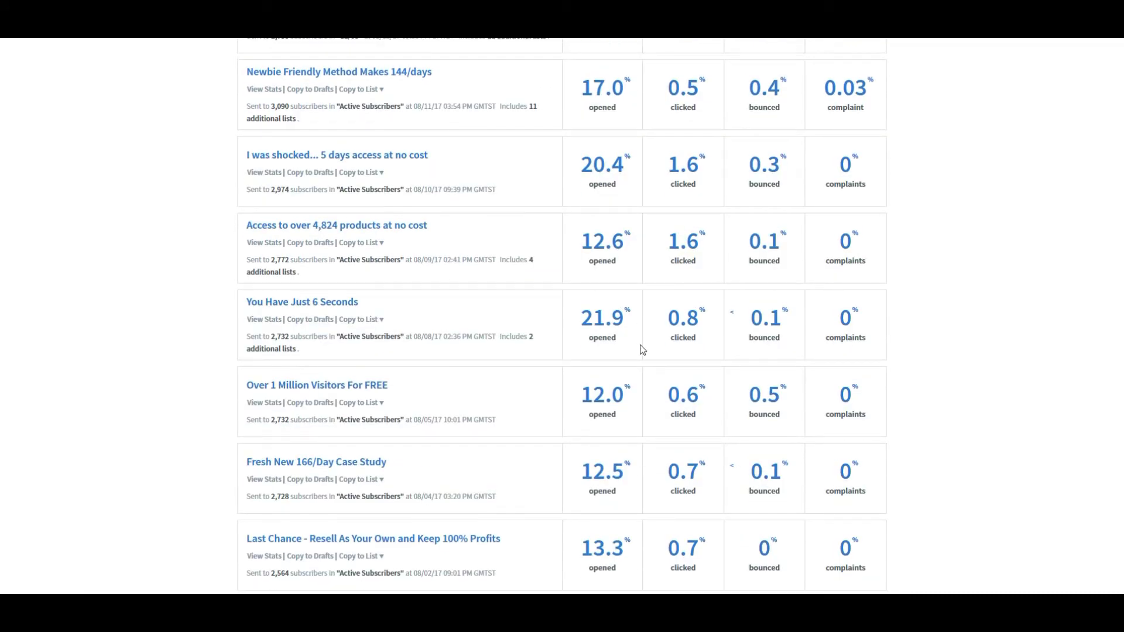
scroll(642, 349, "down", 8)
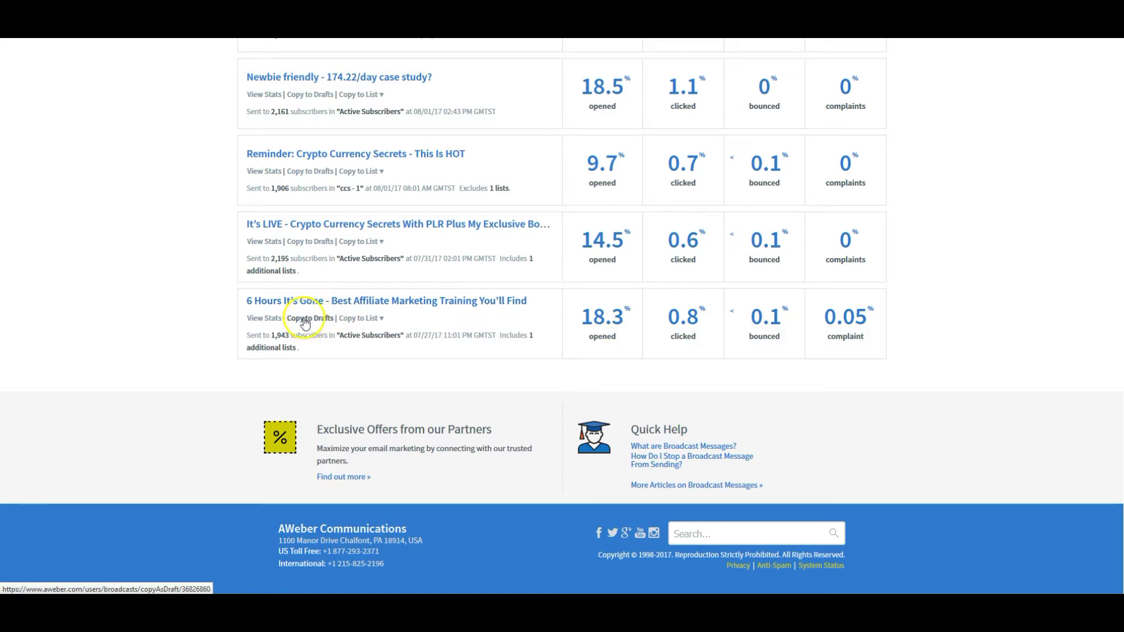
- Compare how many subscribers each broadcast was sent to, from the oldest message up to the newest
scroll(296, 314, "up", 1)
scroll(290, 305, "up", 2)
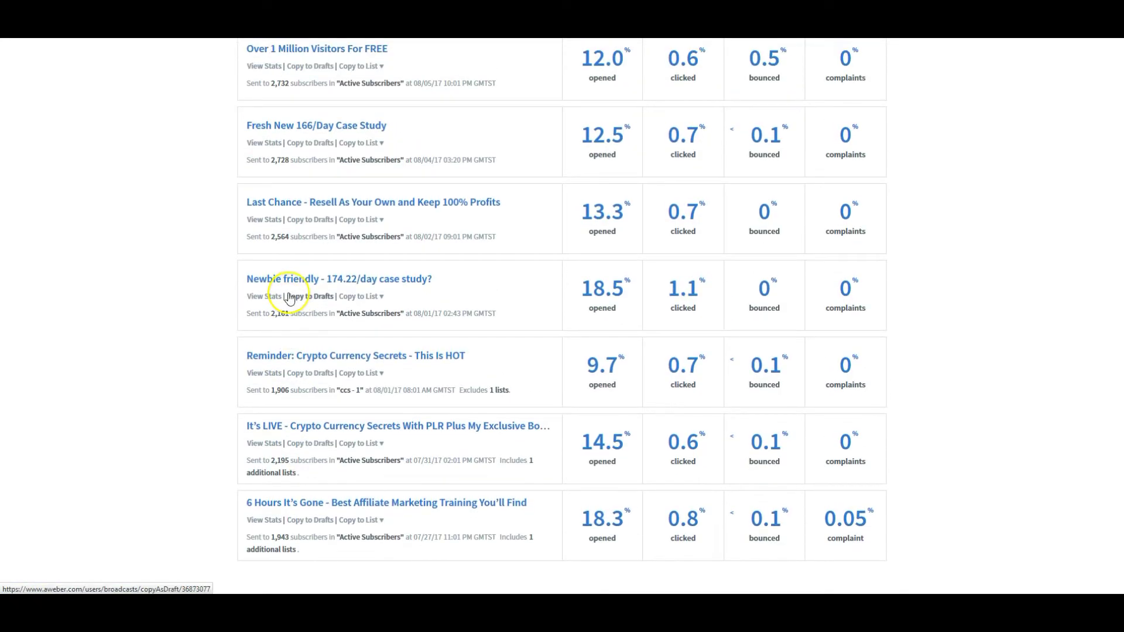
scroll(289, 298, "up", 1)
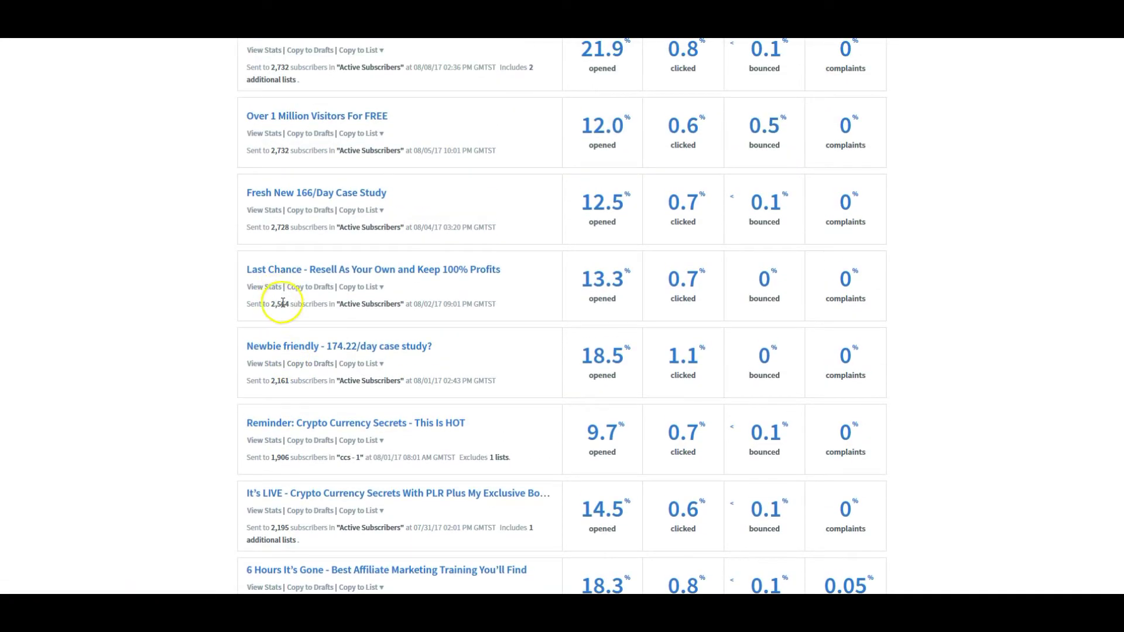
scroll(282, 300, "up", 3)
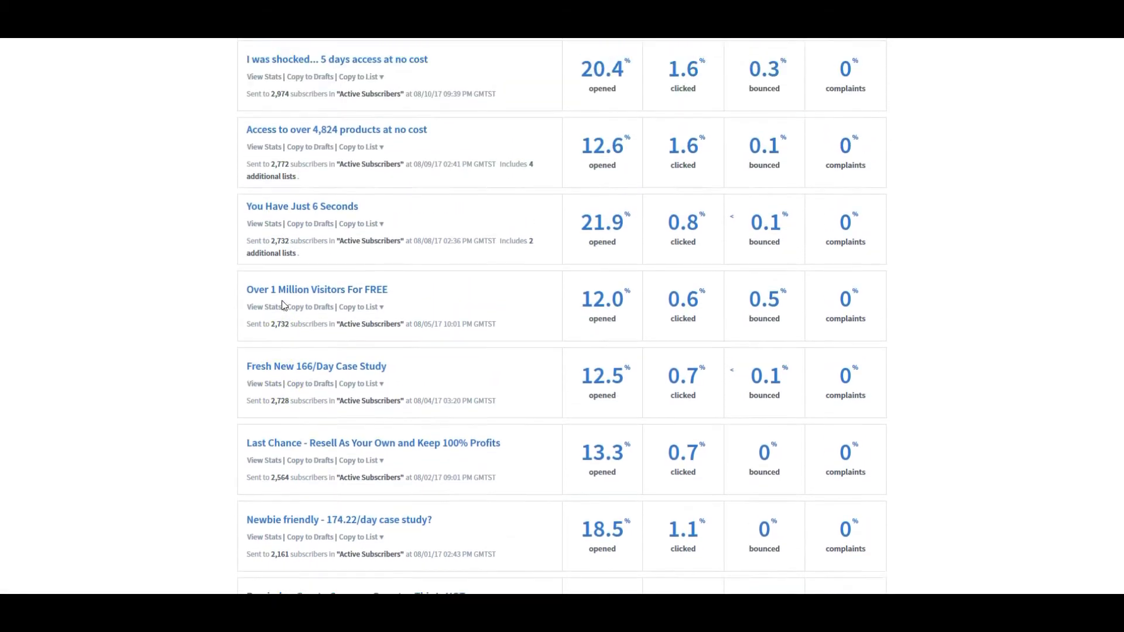
scroll(283, 253, "up", 1)
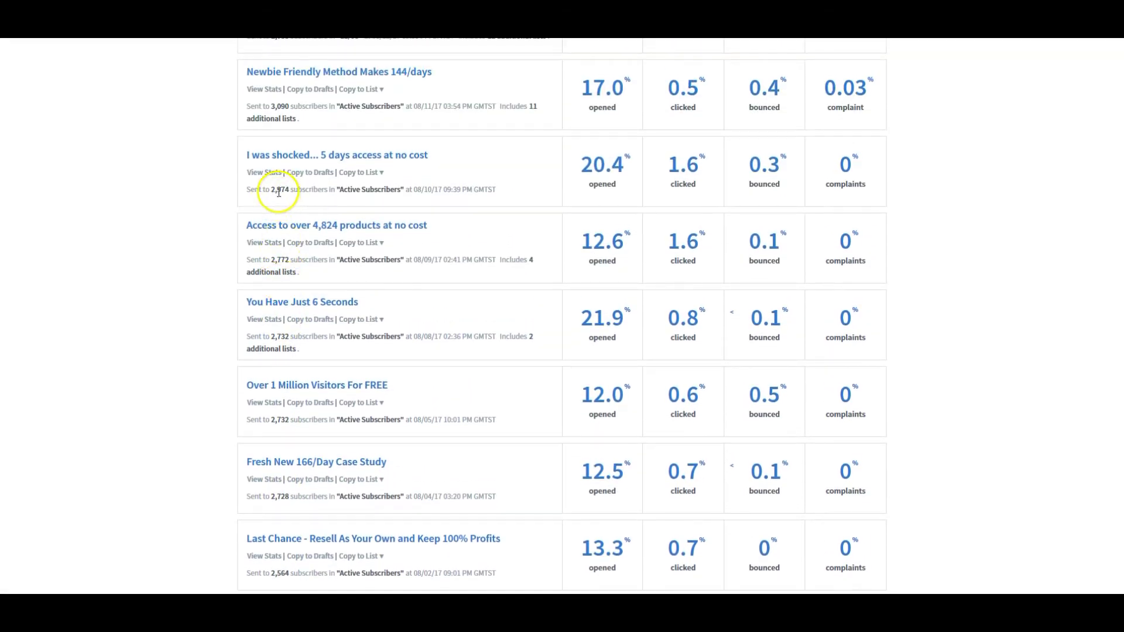
scroll(284, 192, "up", 1)
scroll(287, 179, "up", 2)
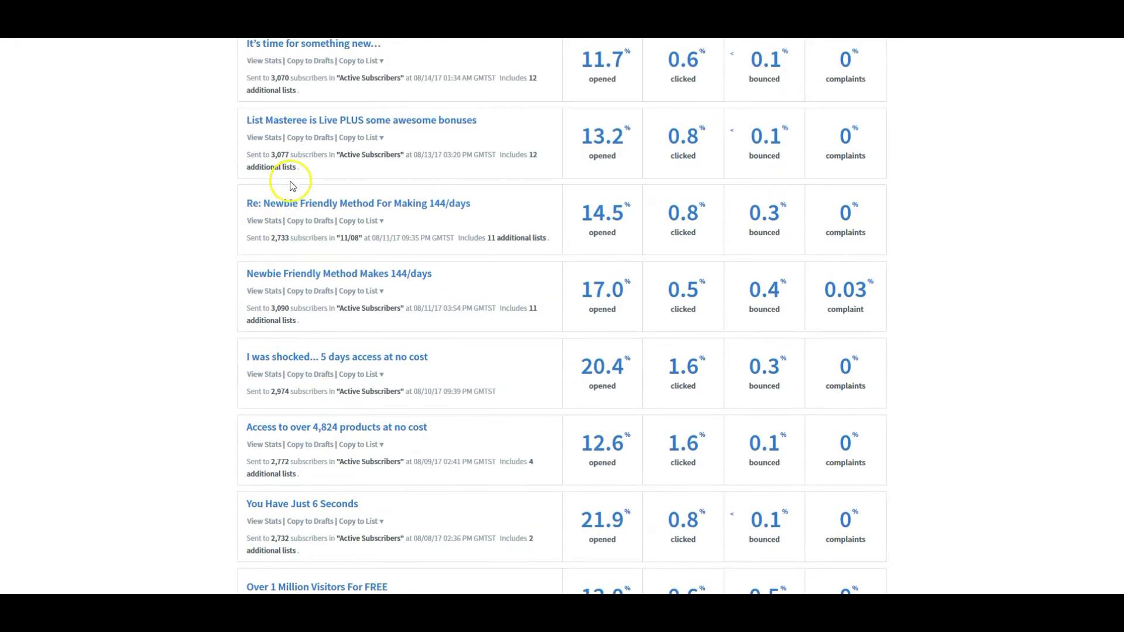
scroll(290, 228, "up", 3)
scroll(293, 245, "down", 1)
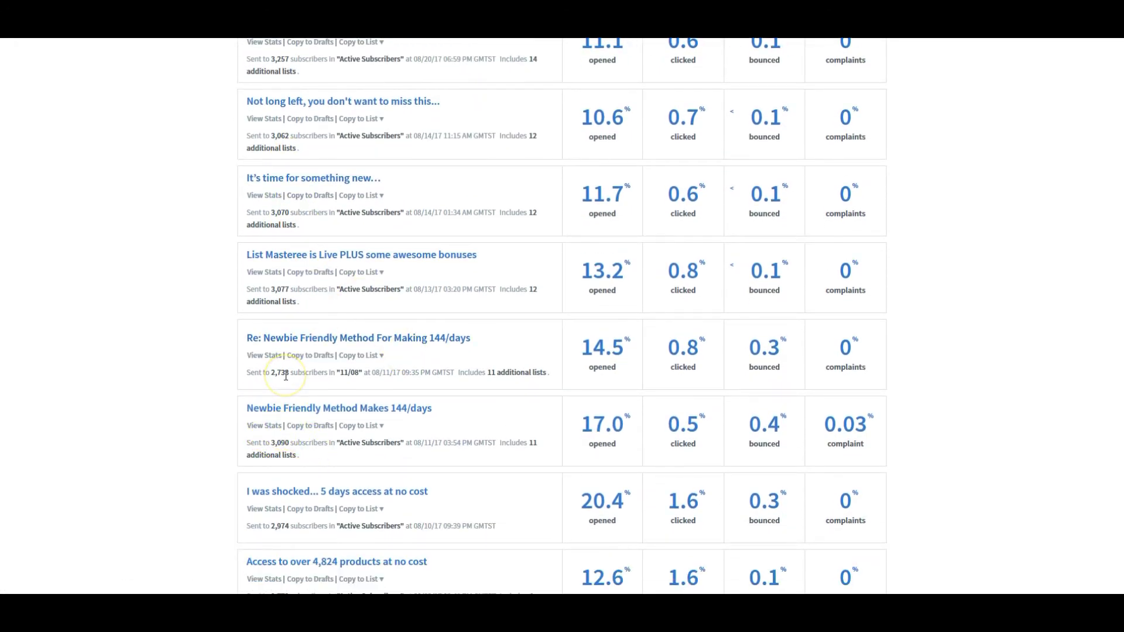
scroll(284, 373, "up", 1)
scroll(285, 377, "up", 5)
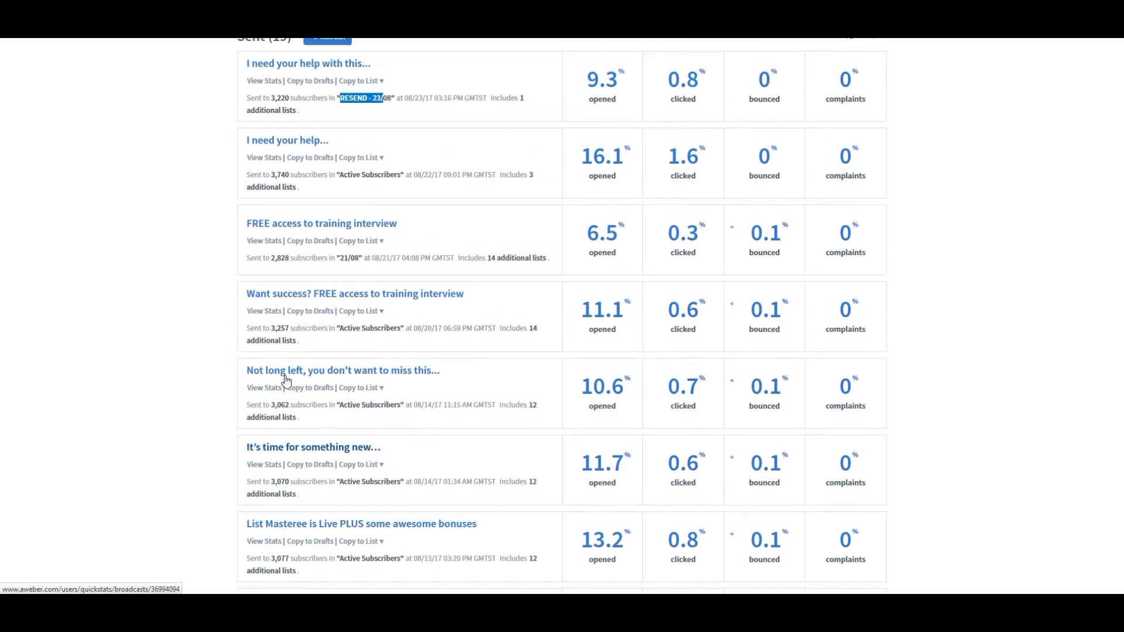
scroll(285, 380, "up", 1)
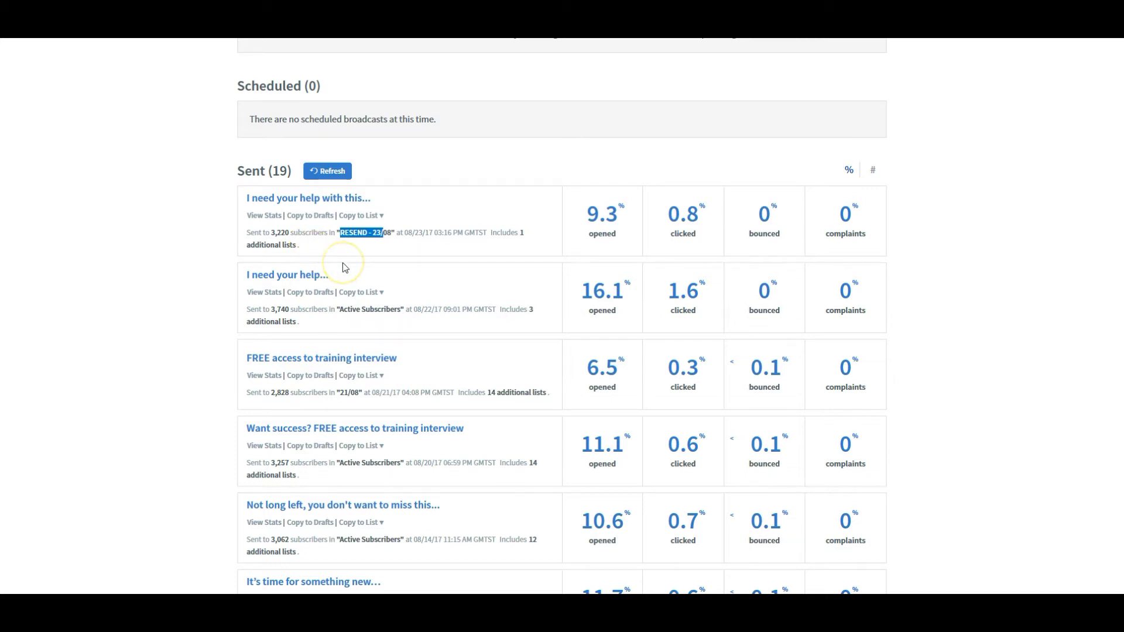
- Switch the current list to Z - ReEngage - Z to display its broadcast messages
scroll(343, 266, "up", 3)
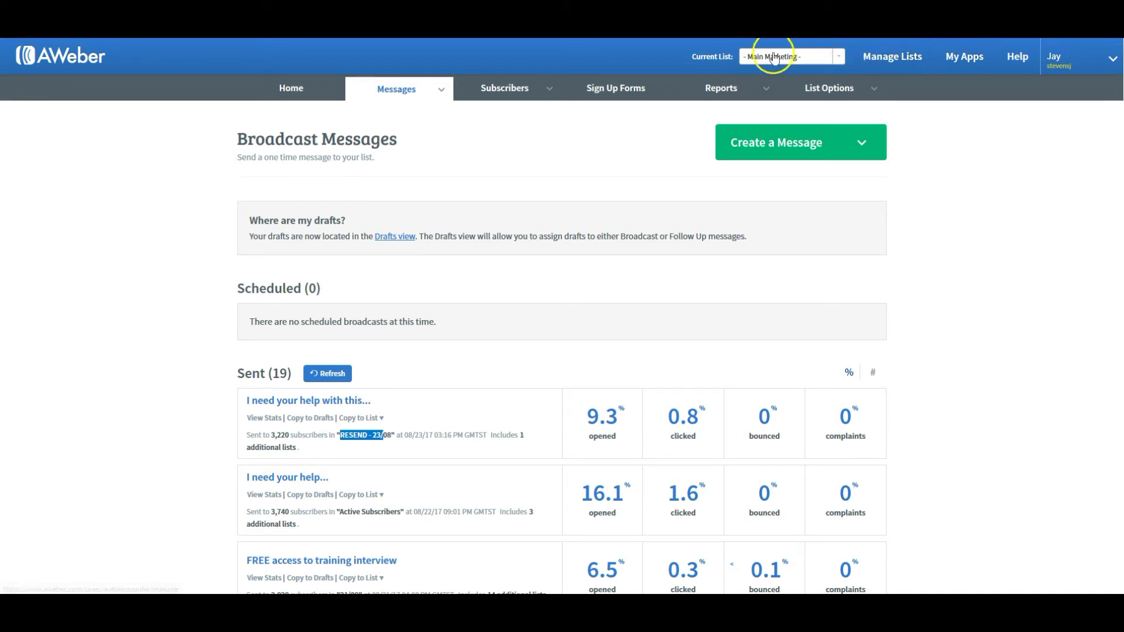
left_click(838, 56)
scroll(841, 97, "down", 1)
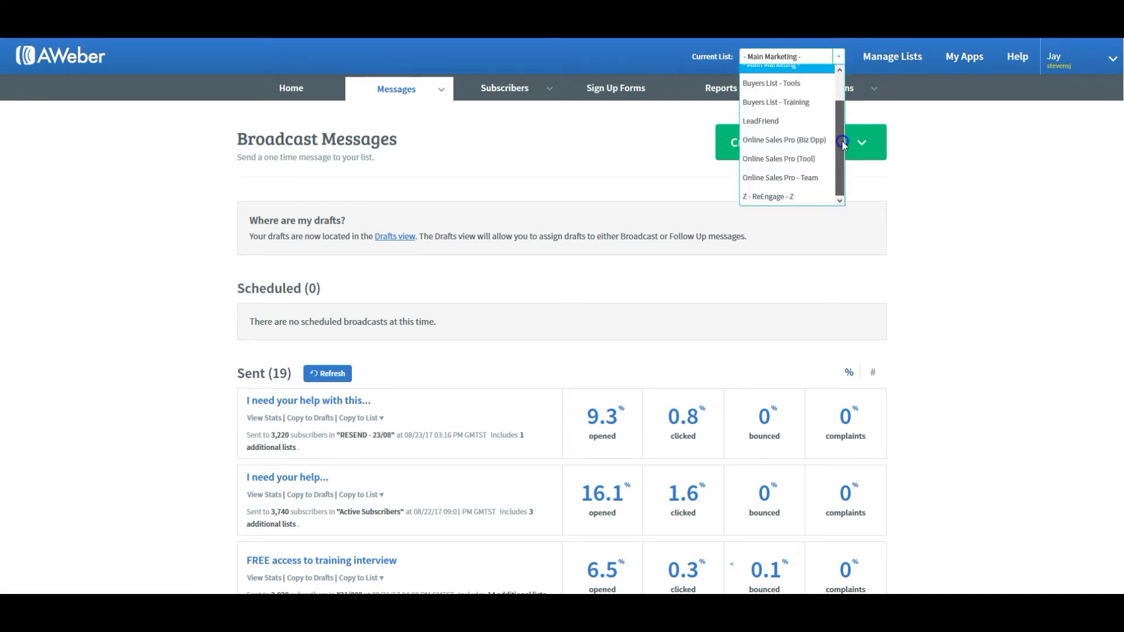
left_click(772, 196)
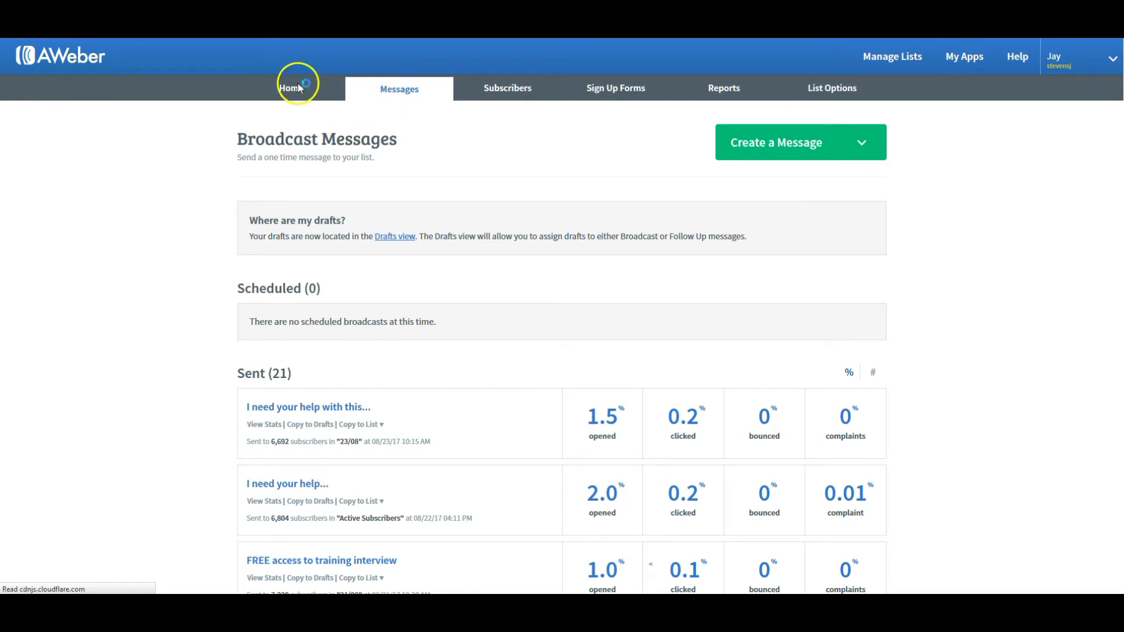
- Open the overview of all lists, find the Z - ReEngage - Z entry and open that list
left_click(898, 65)
scroll(592, 249, "down", 7)
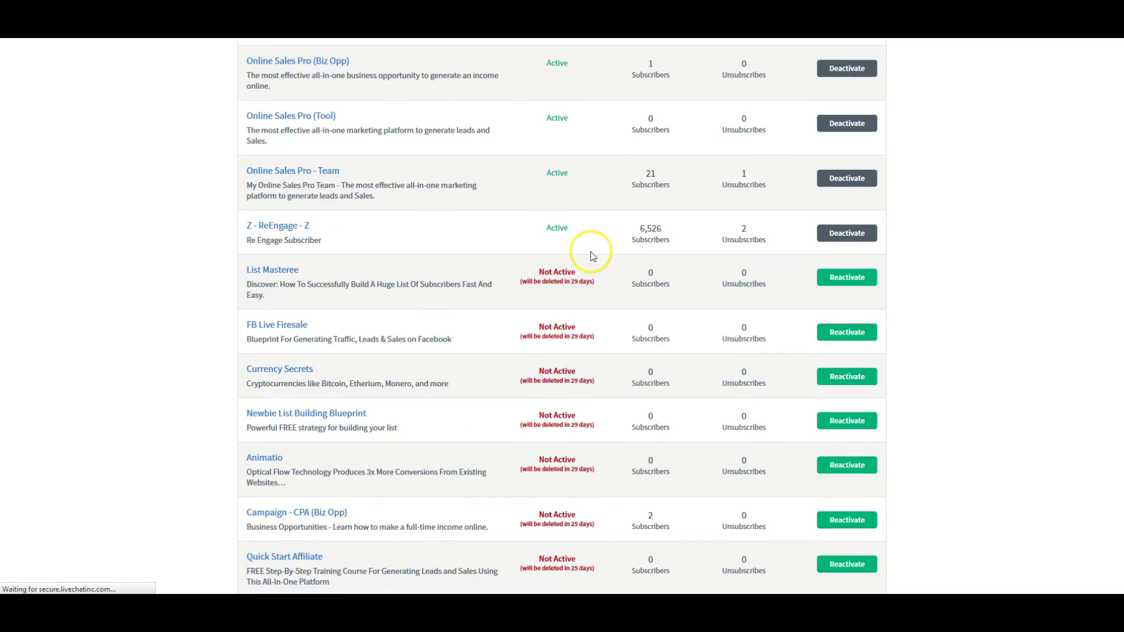
mouse_move(242, 224)
left_mouse_down()
mouse_move(321, 224)
mouse_move(232, 223)
left_mouse_up()
left_click(388, 229)
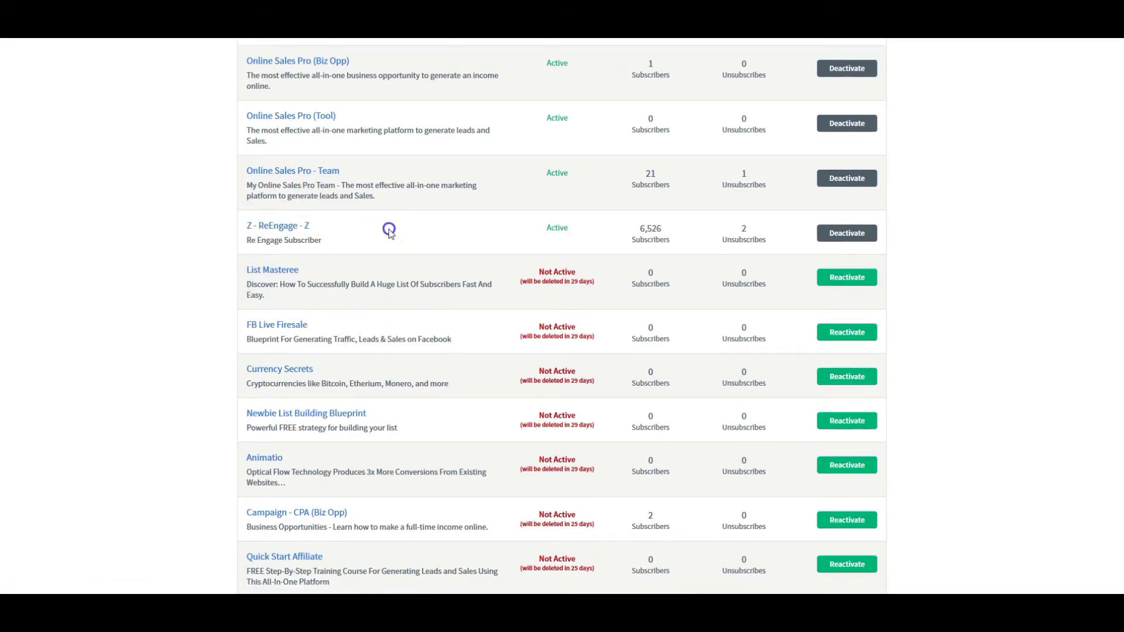
left_click(294, 230)
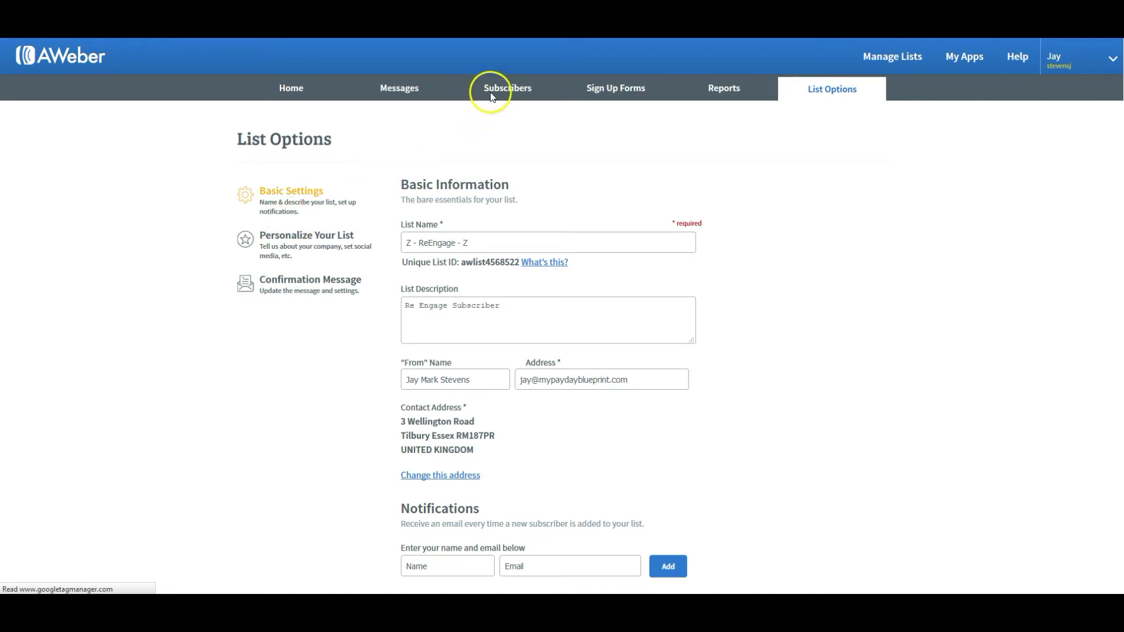
- Open subscriber management for the Z - ReEngage - Z list and filter it to currently subscribed contacts
left_click(493, 87)
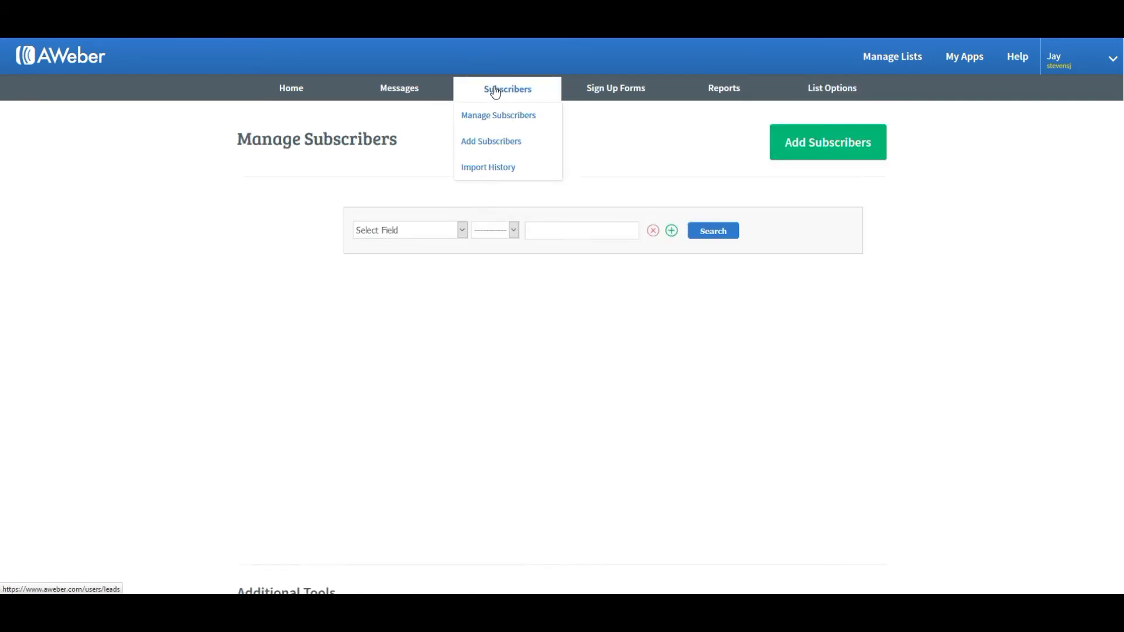
left_click(481, 120)
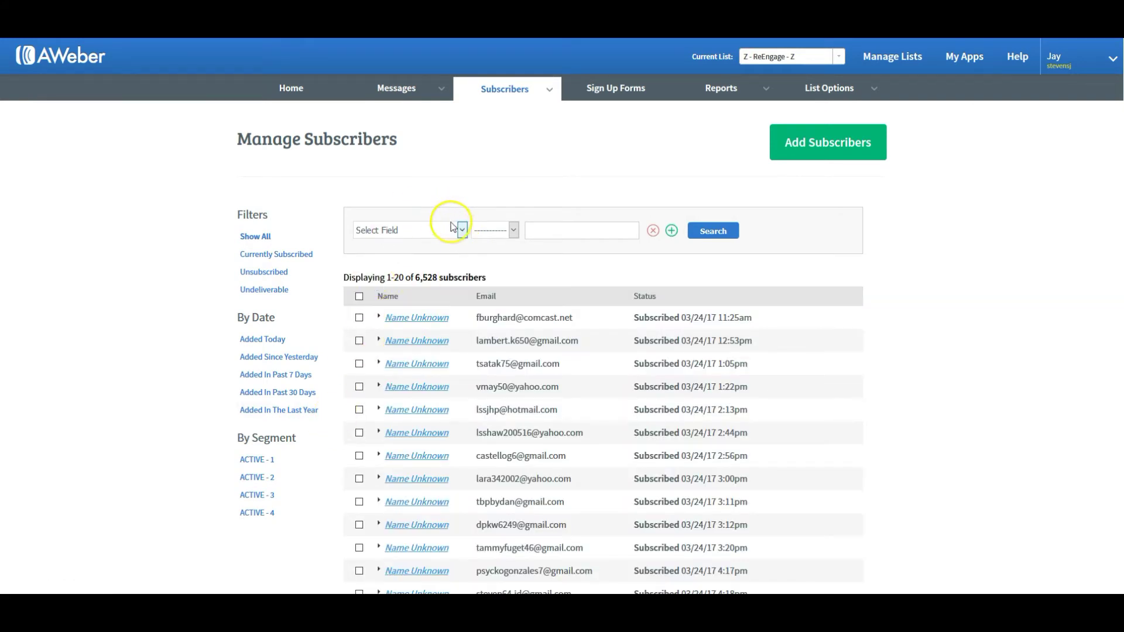
left_click(276, 254)
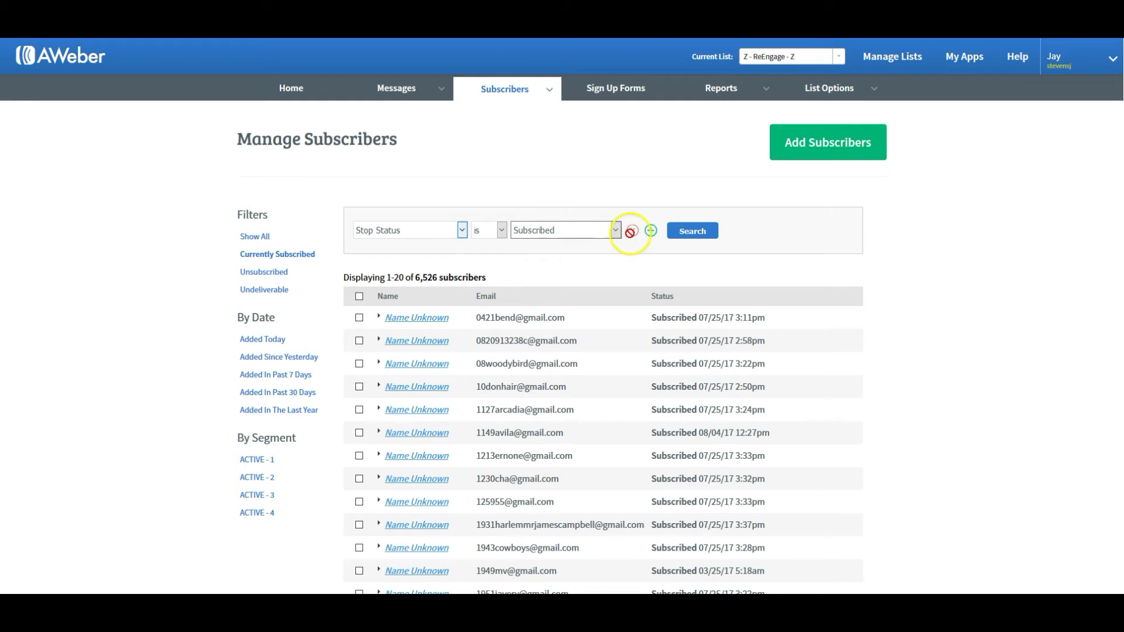
- Add a Message opened condition to the subscriber search and view the broadcasts available for it, without choosing one
left_click(650, 230)
left_click(436, 258)
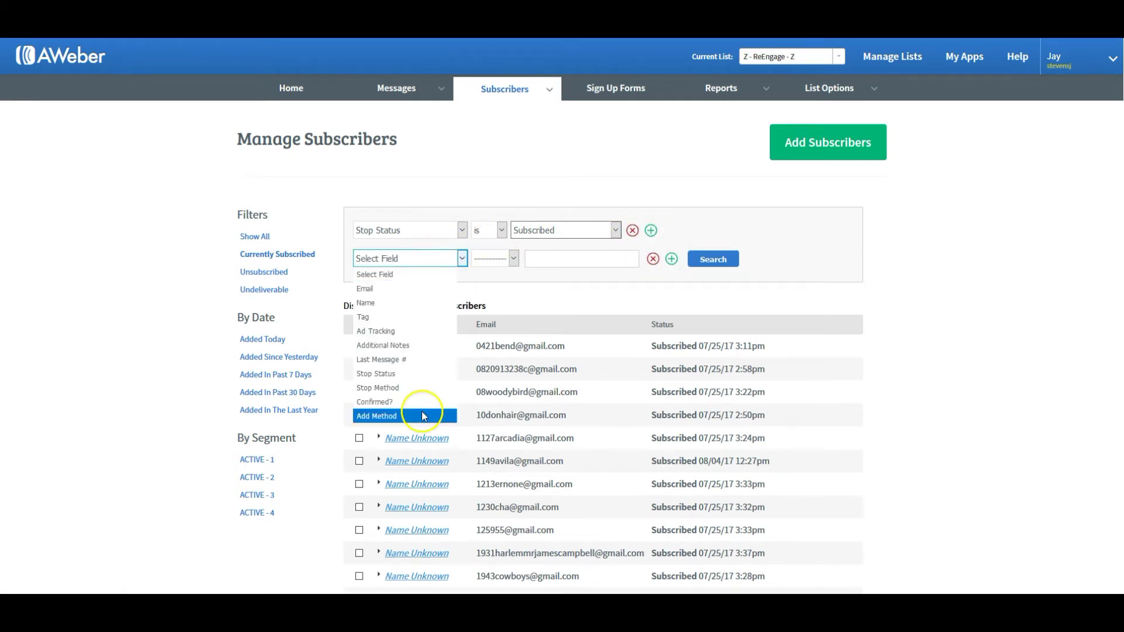
scroll(424, 414, "down", 5)
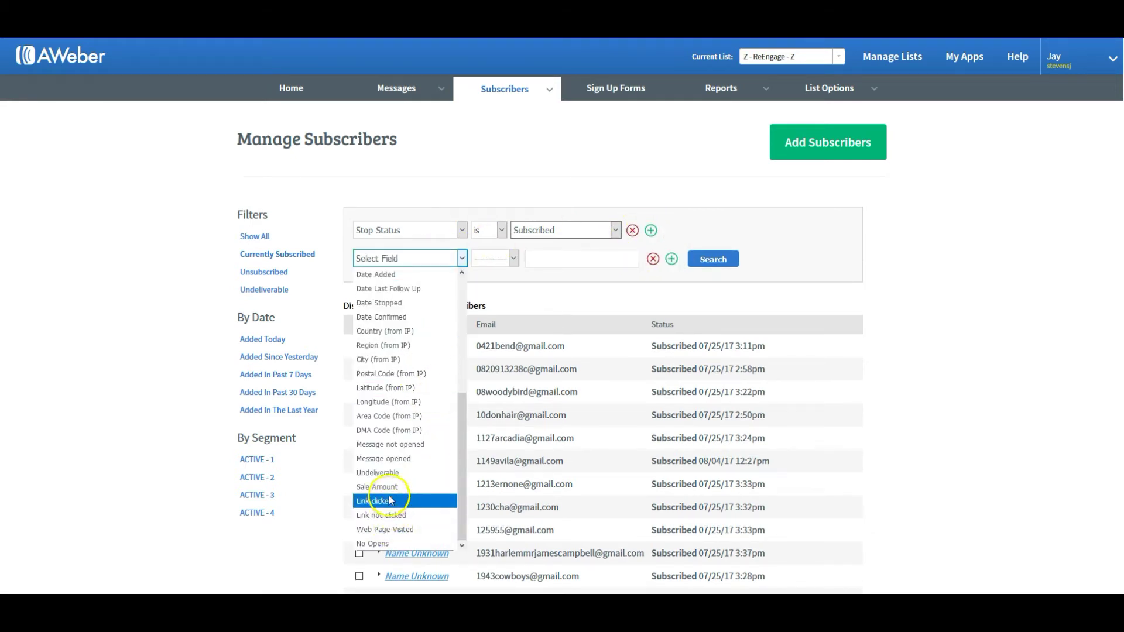
left_click(393, 458)
left_click(526, 258)
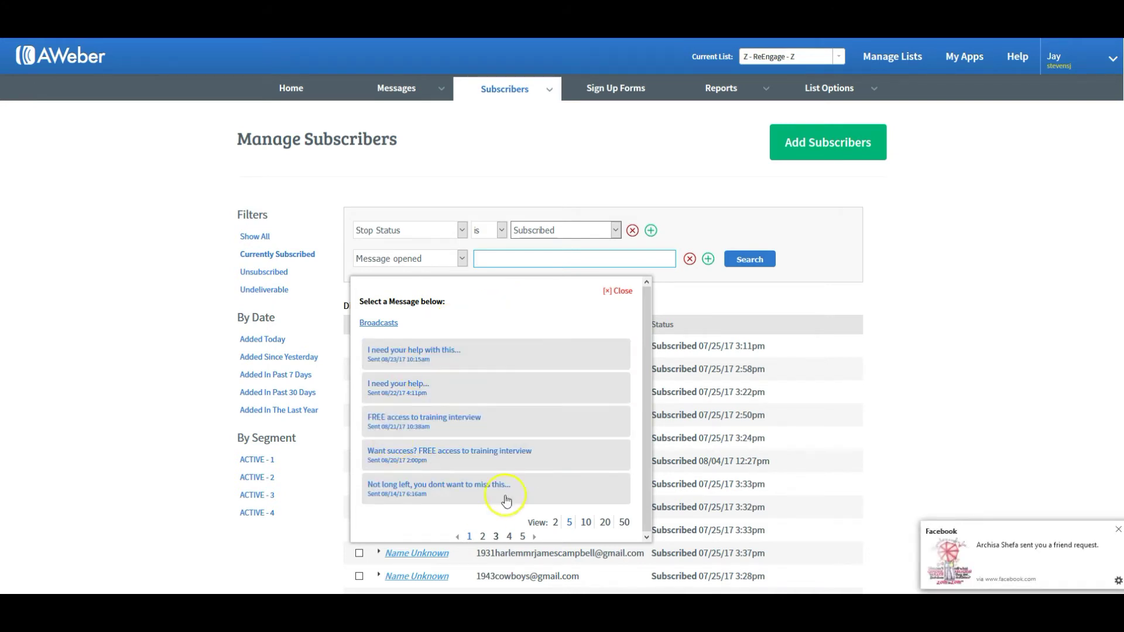
left_click(1118, 529)
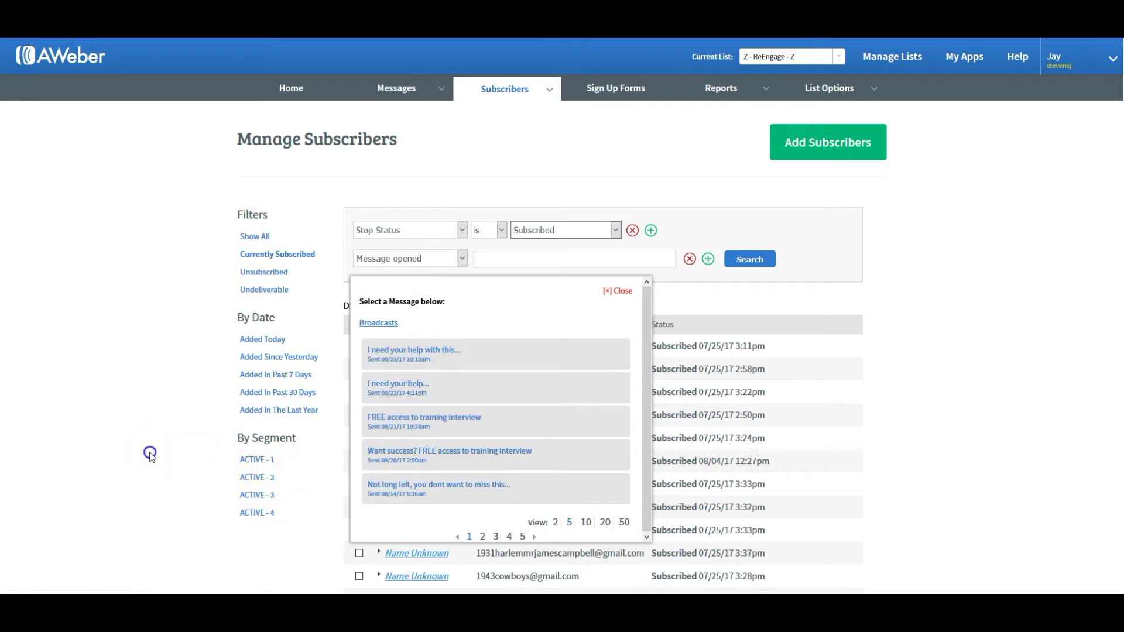
left_click(617, 291)
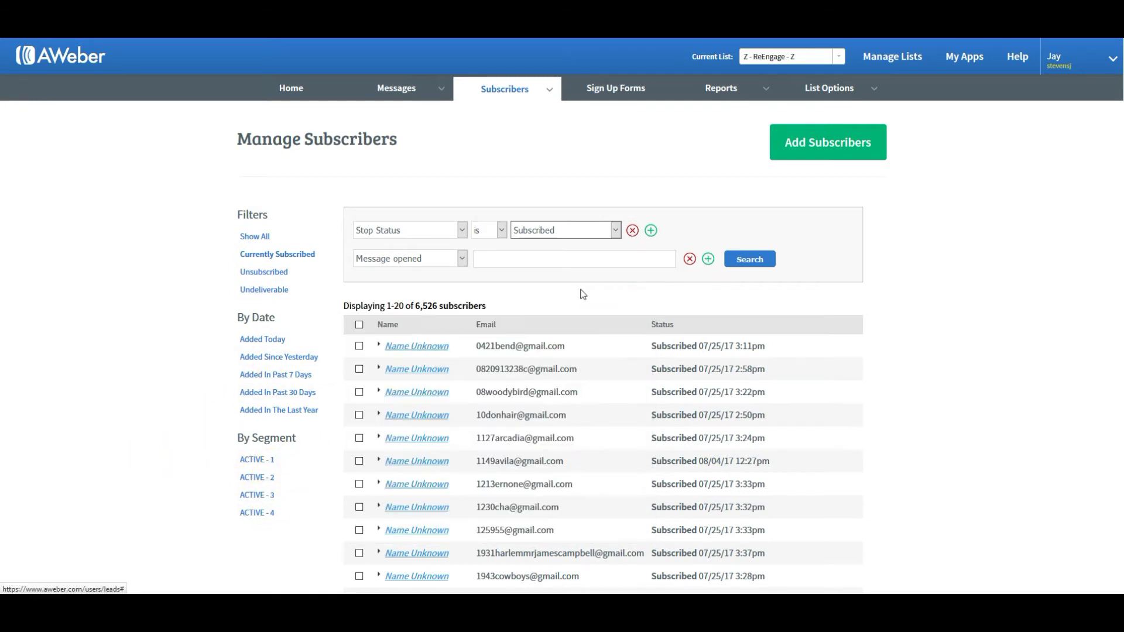
- Load the saved segment ACTIVE - 1 and export its subscribers as a CSV file opened in Excel
left_click(263, 461)
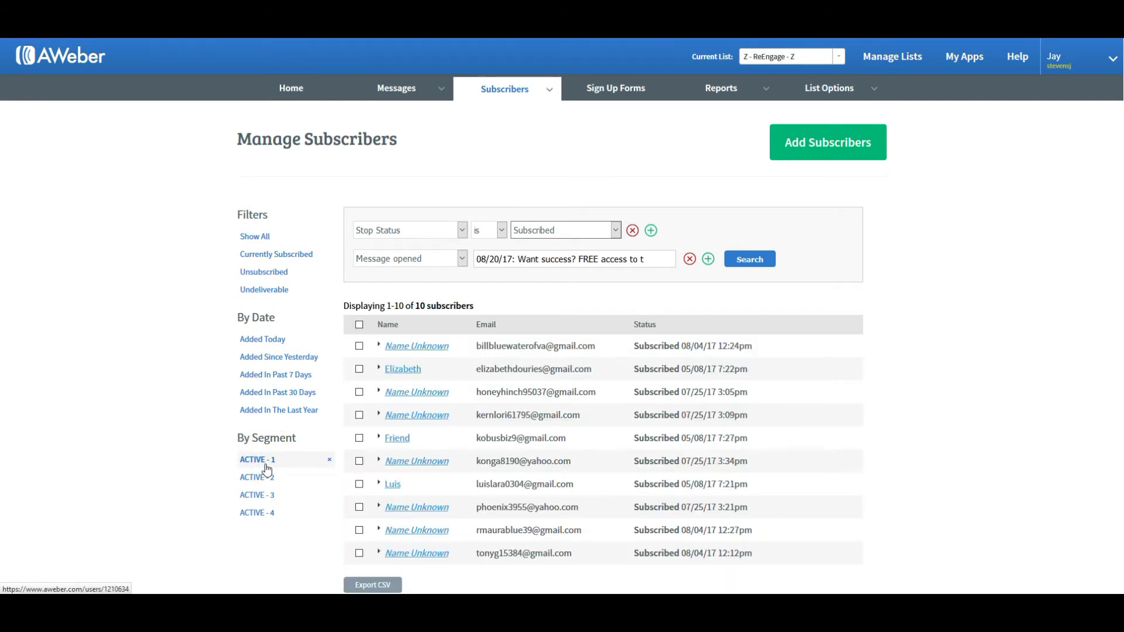
scroll(264, 468, "down", 3)
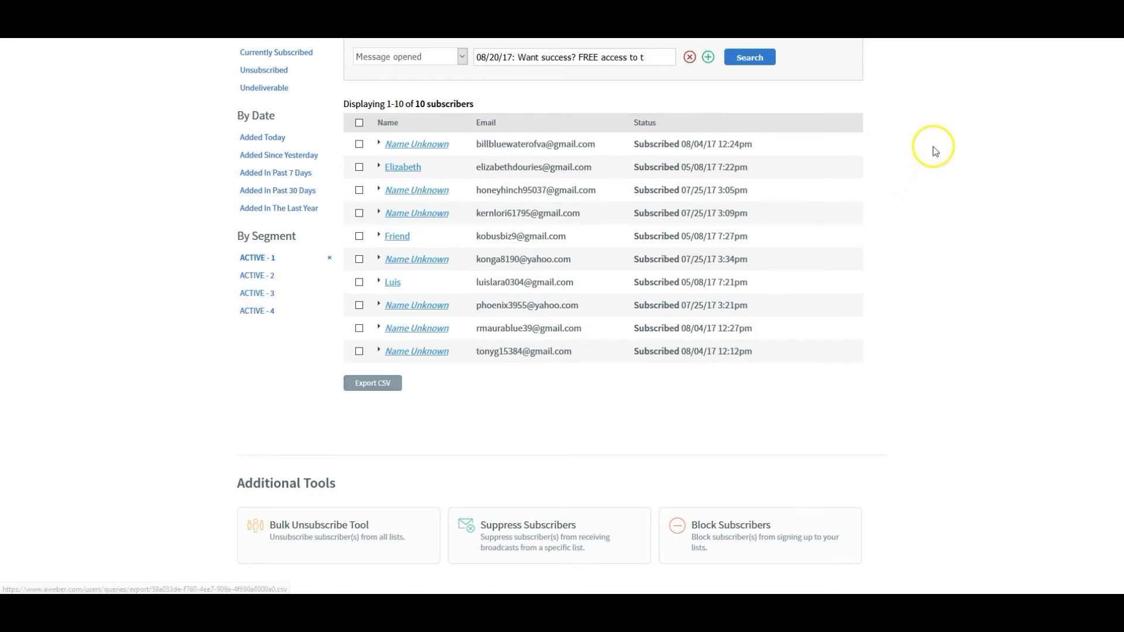
left_click(807, 307)
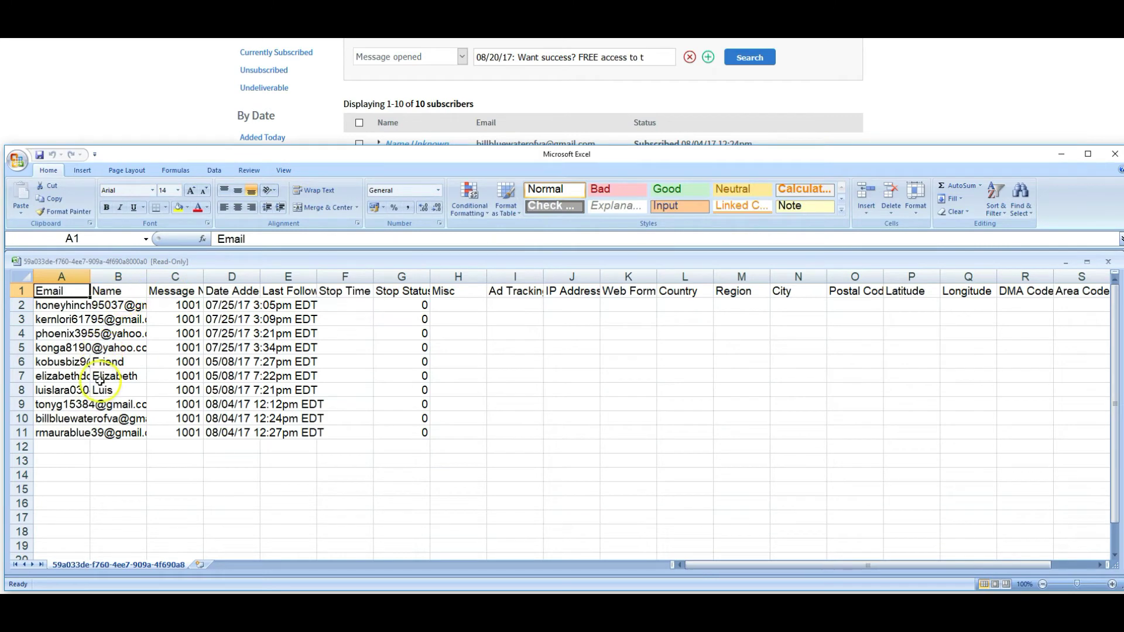
- Start saving a copy of the exported spreadsheet in the My Lists folder under Marketing
left_click(24, 164)
left_click(45, 264)
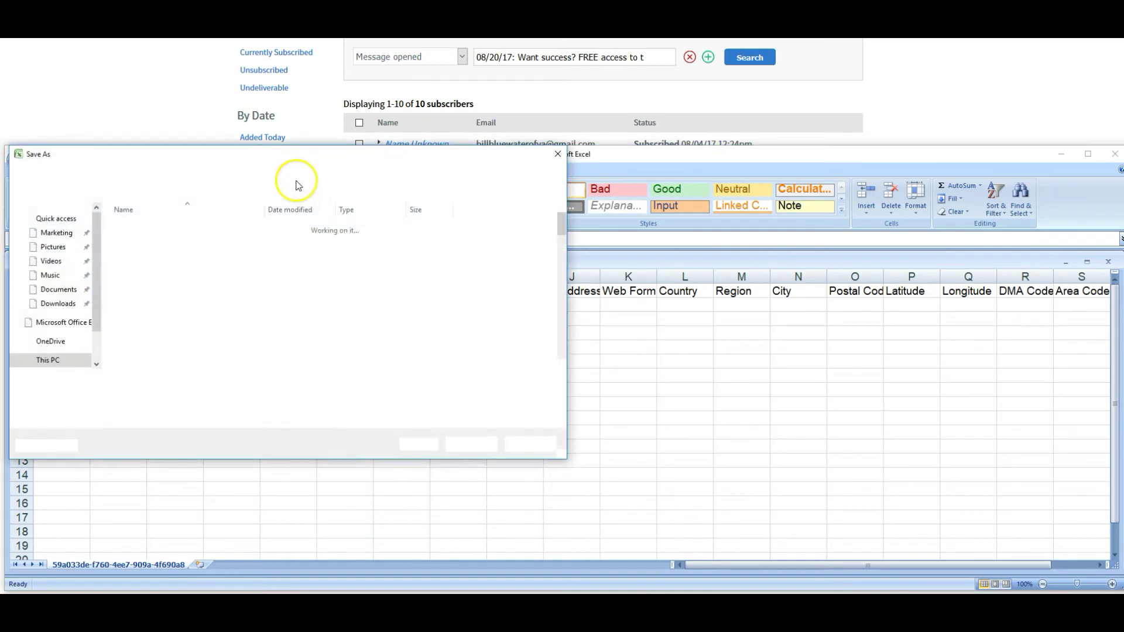
left_click(56, 233)
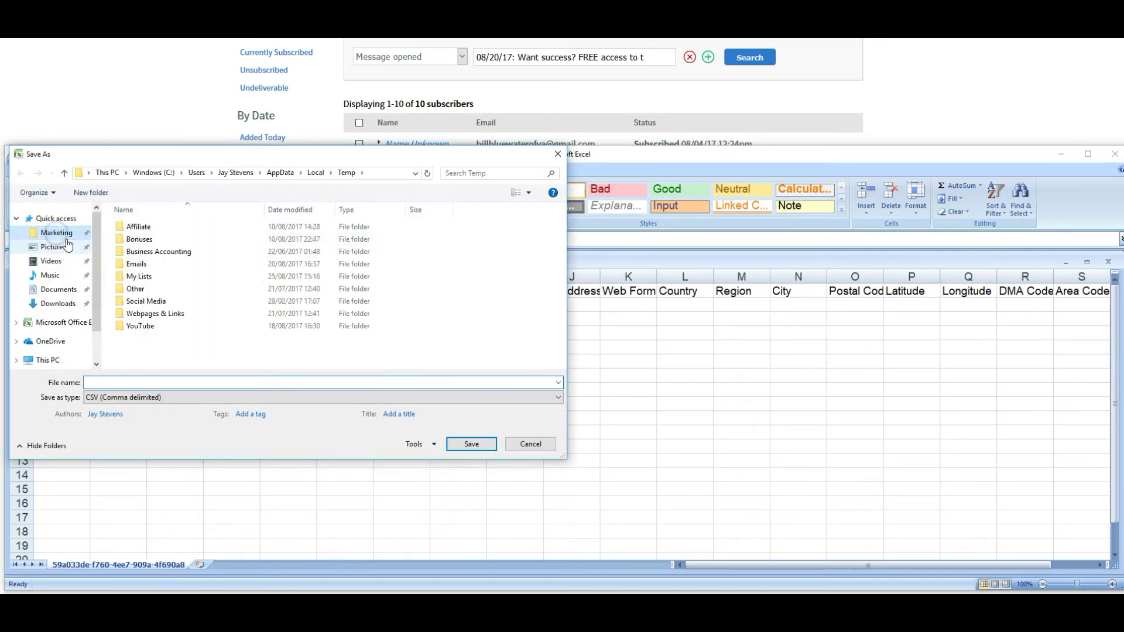
double_click(206, 276)
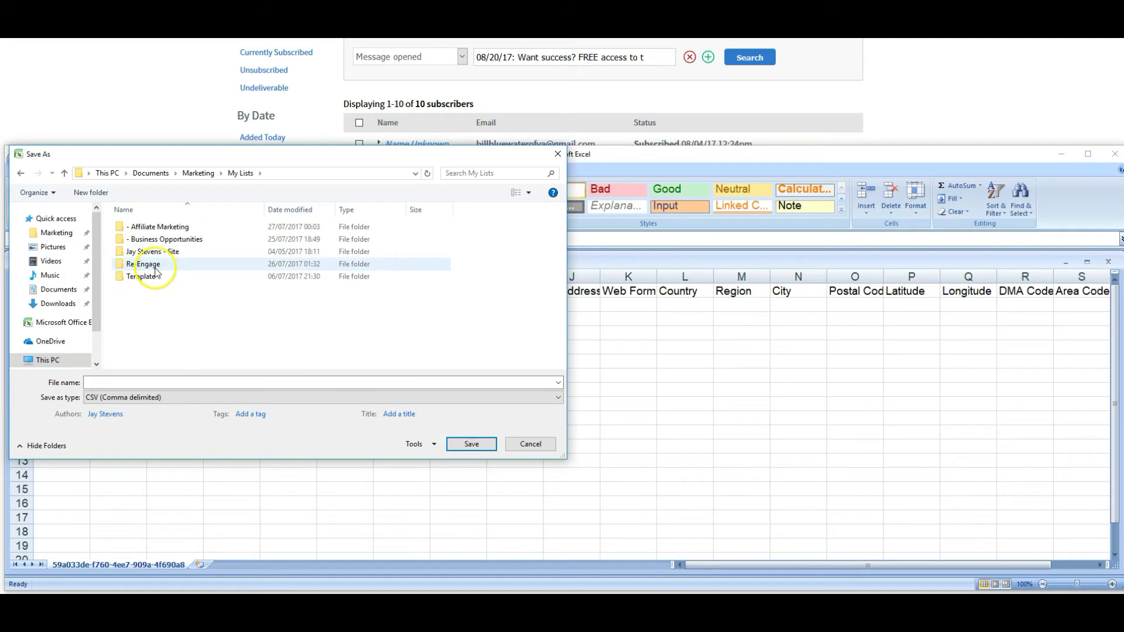
- Name the copy TO TRANSFER, save it in comma-delimited CSV format and answer No to keeping the workbook in this format
left_click(120, 383)
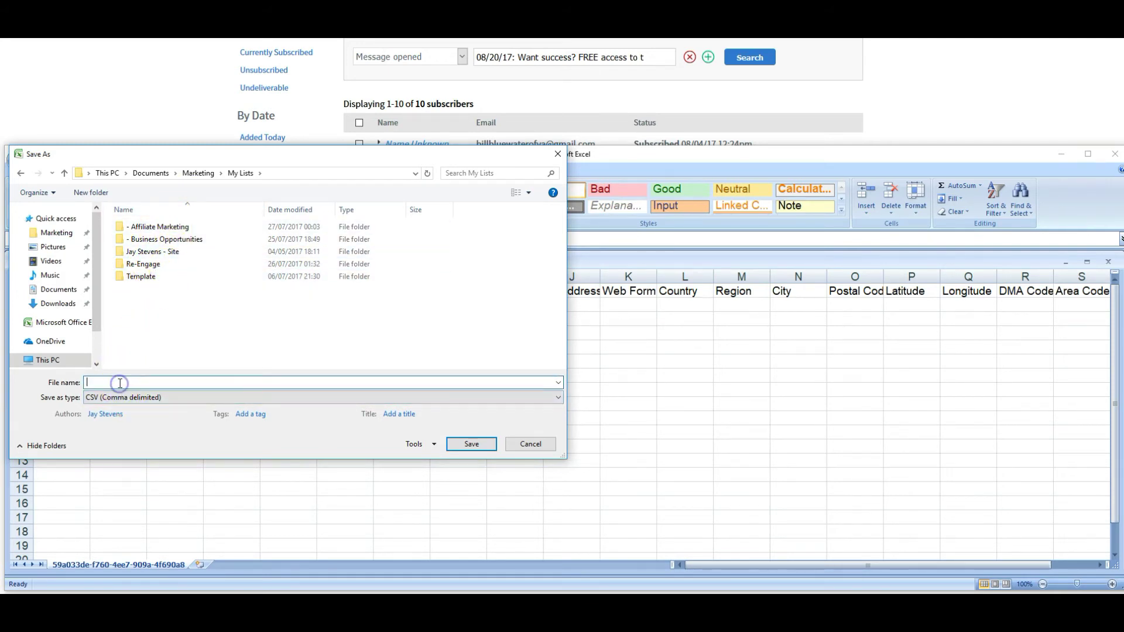
type("to ")
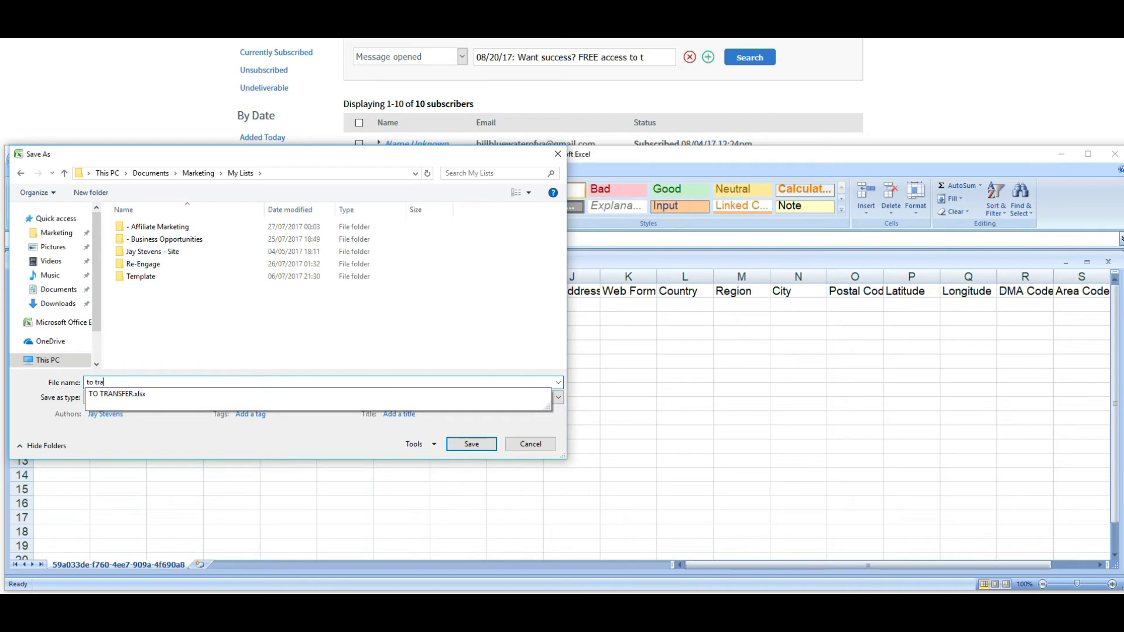
type("transfer")
left_click(179, 393)
left_click(126, 381)
double_click(125, 382)
left_click(191, 381)
key("BackSpace")
key("BackSpace")
left_click(471, 443)
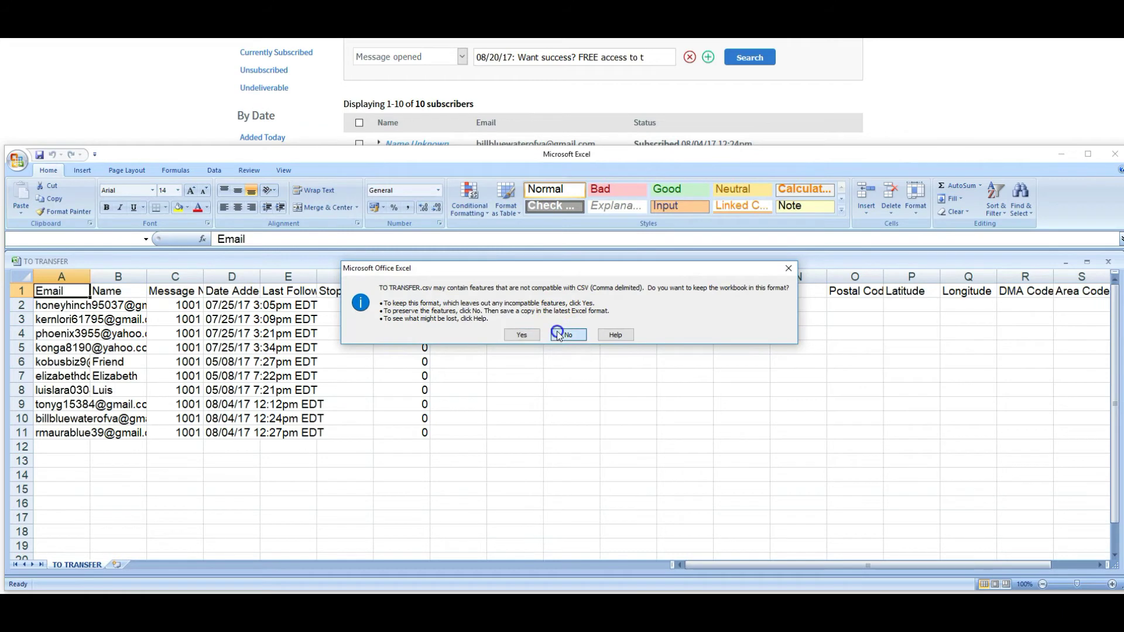
left_click(559, 336)
- Switch back to AWeber and change the current list to - Main Marketing -
left_click(950, 113)
scroll(736, 254, "up", 3)
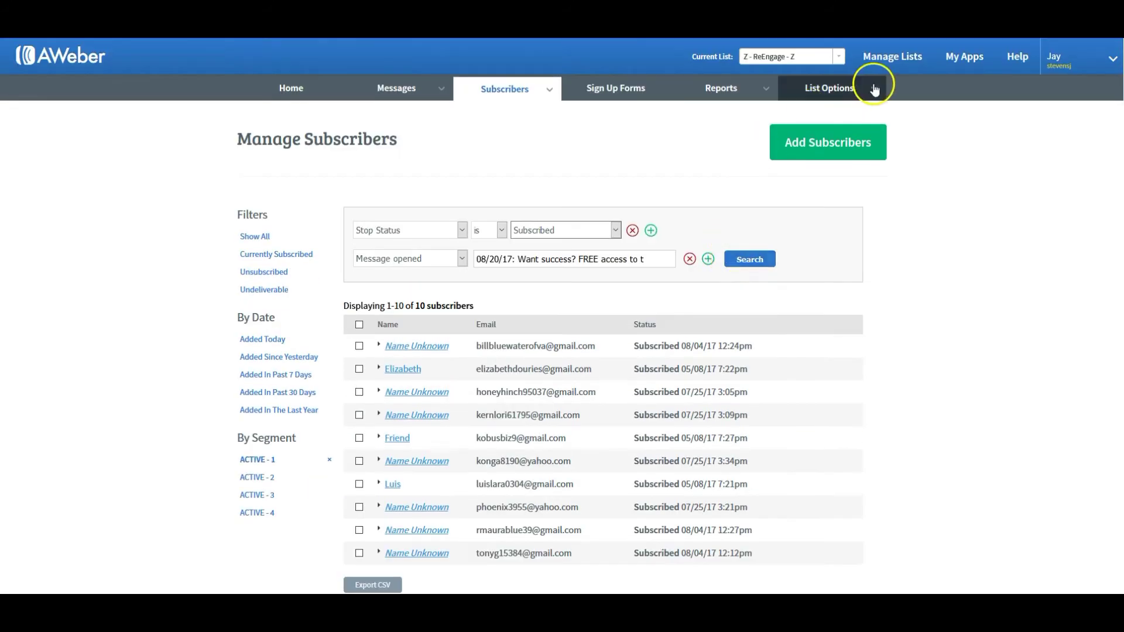
left_click(837, 56)
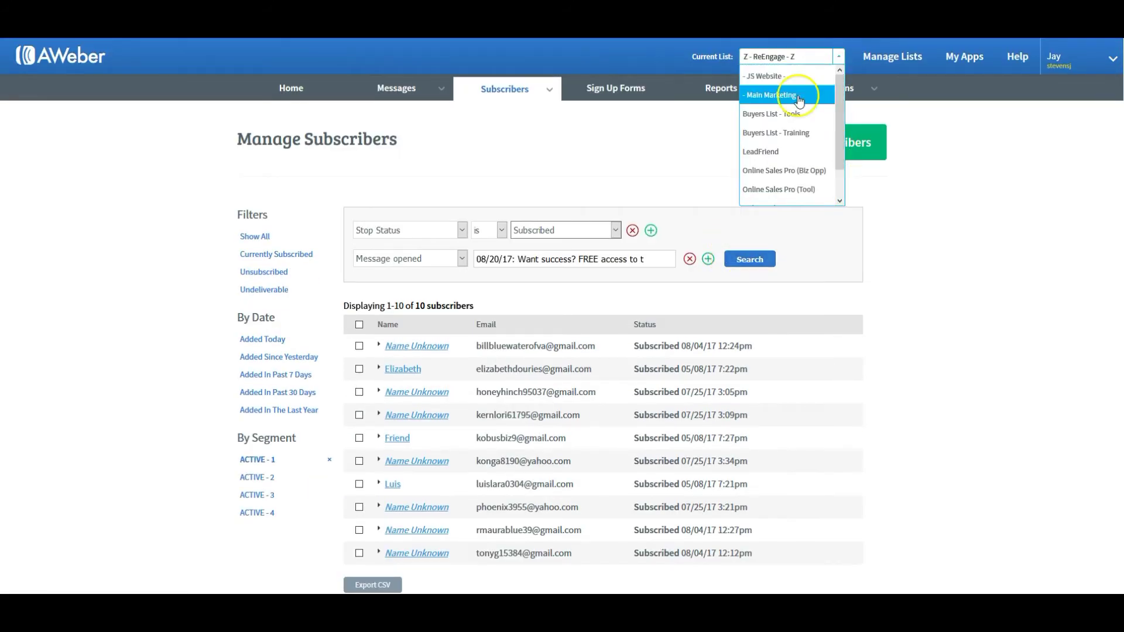
left_click(799, 98)
mouse_move(799, 100)
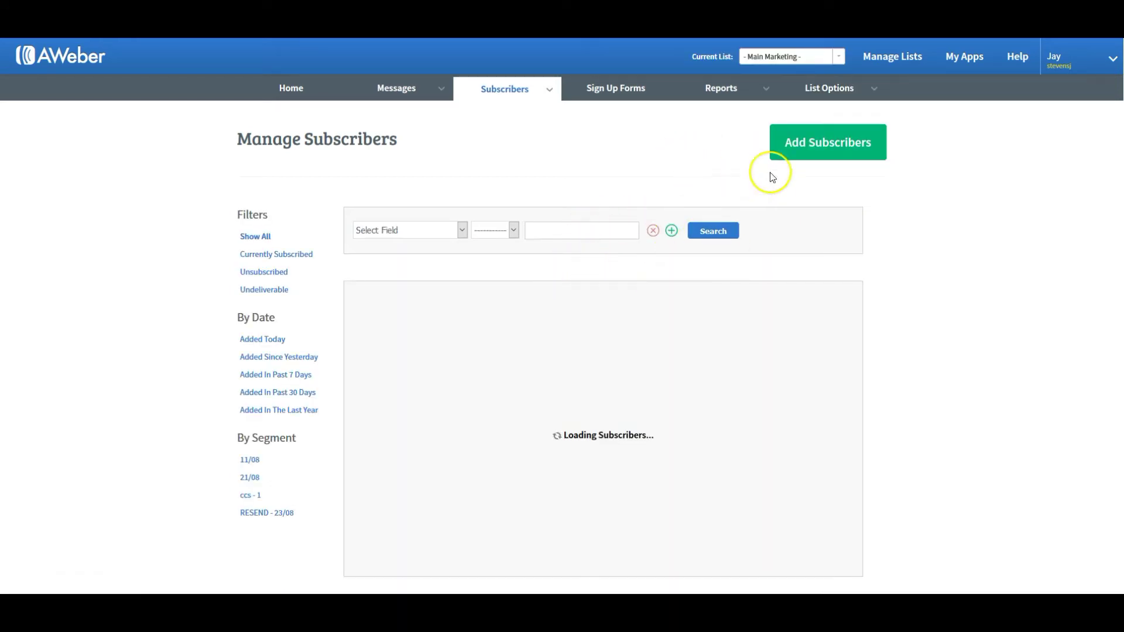
- Start an import of more than 10 subscribers into - Main Marketing - and upload the newly saved TO TRANSFER CSV file
left_click(820, 150)
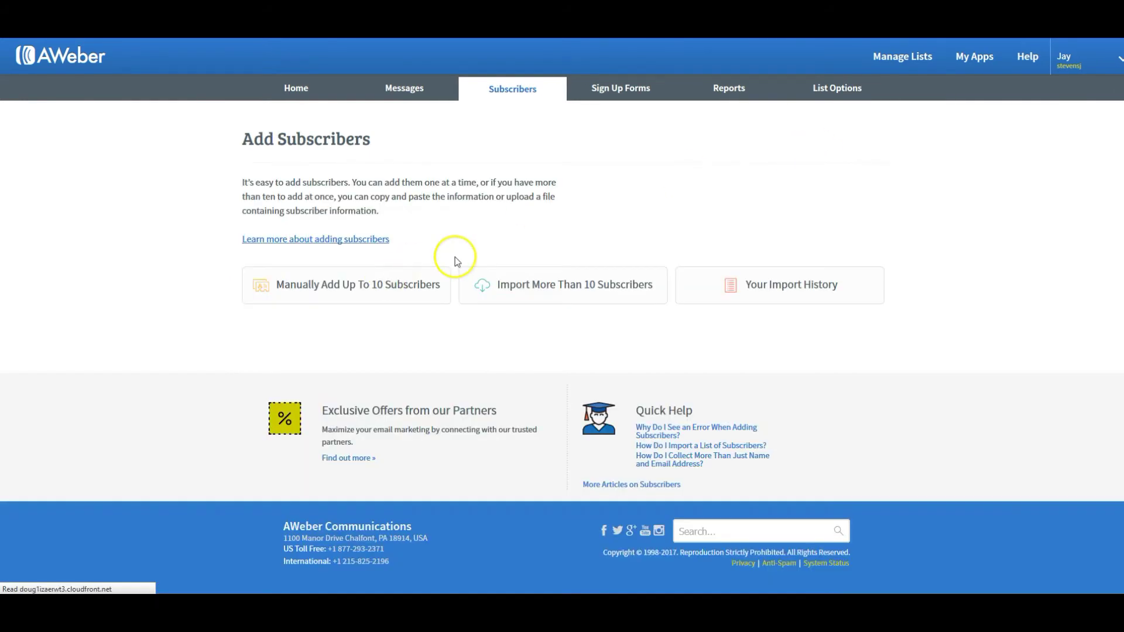
left_click(529, 293)
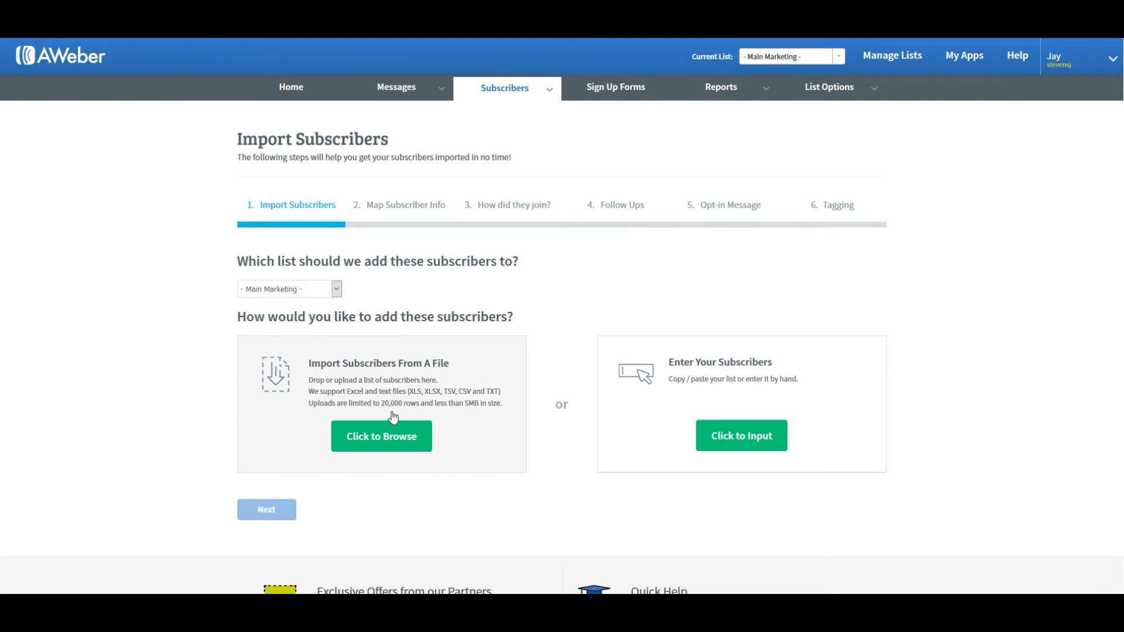
left_click(379, 434)
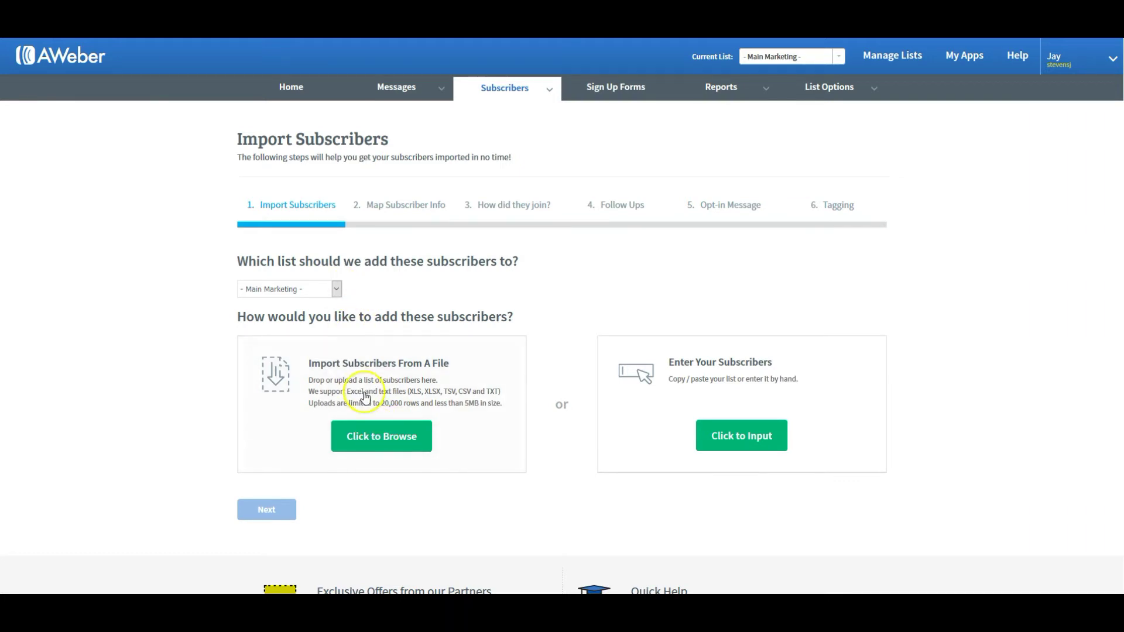
left_click(386, 436)
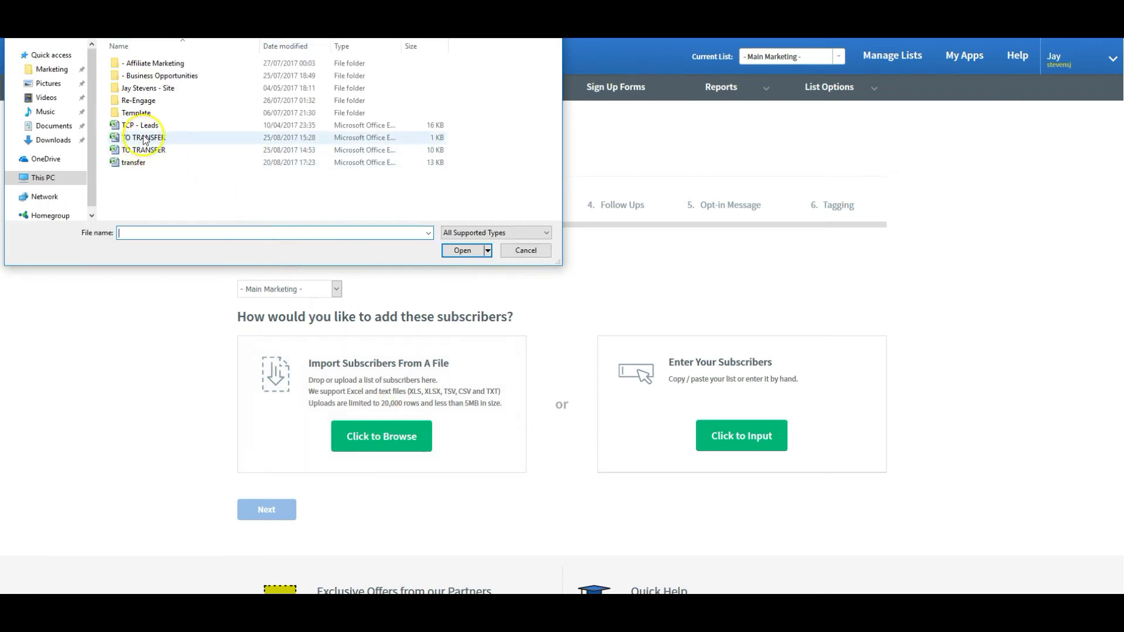
left_click(174, 138)
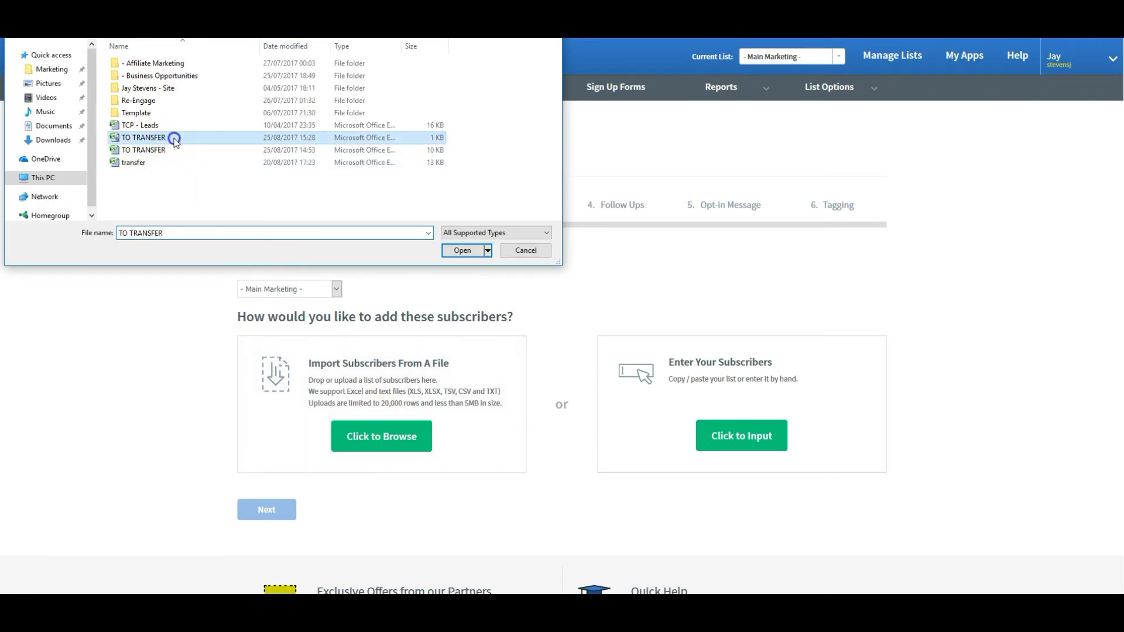
left_click(458, 251)
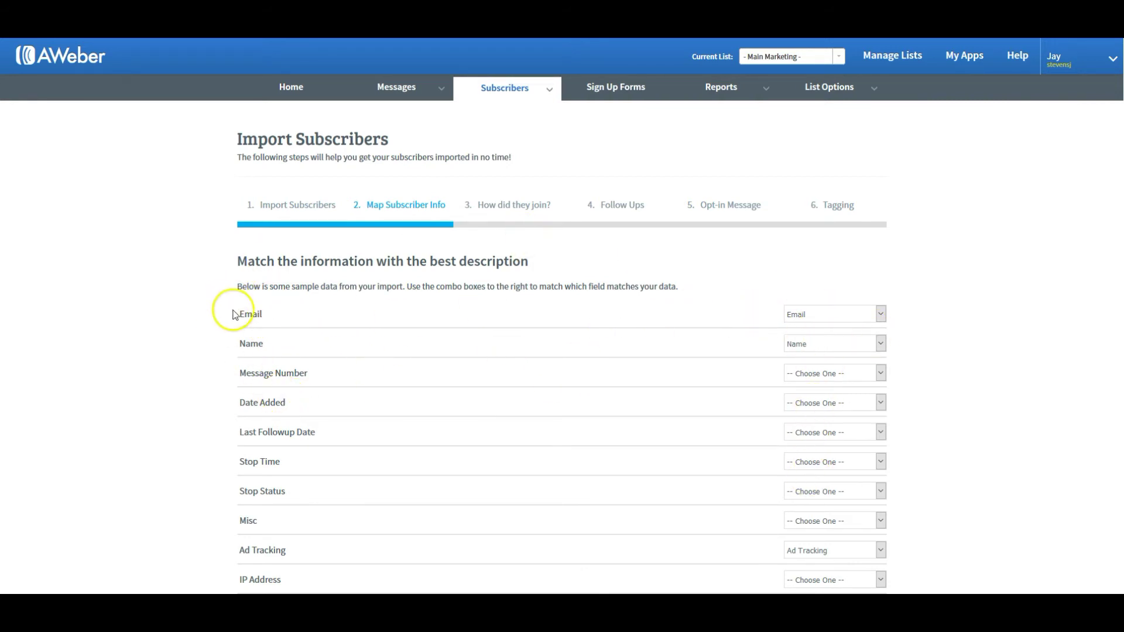
- Accept the preset field mapping of the imported columns and continue to the question of how the subscribers joined
scroll(500, 381, "down", 5)
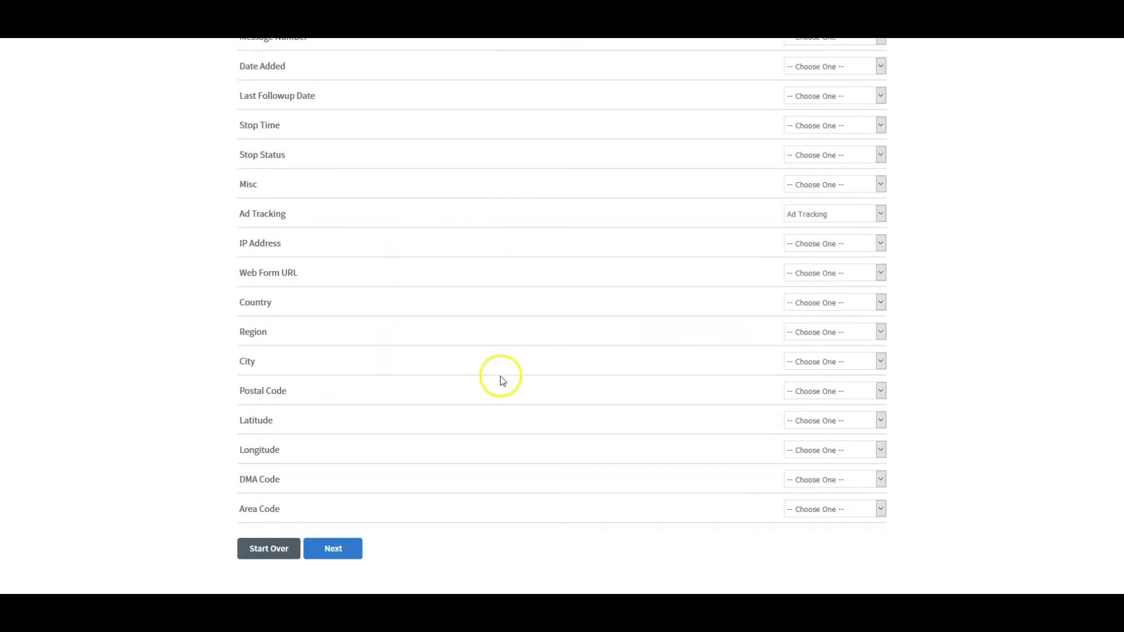
scroll(500, 380, "down", 4)
left_click(332, 322)
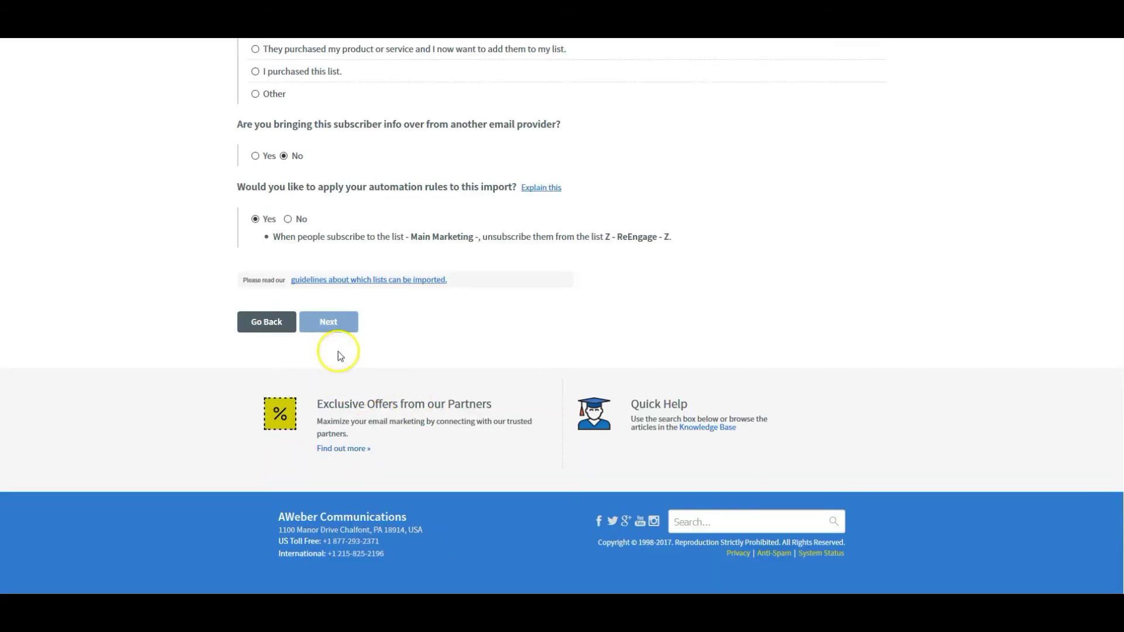
- Choose Other as the way these subscribers joined the list and check the automation rule setting for the import
scroll(352, 369, "up", 6)
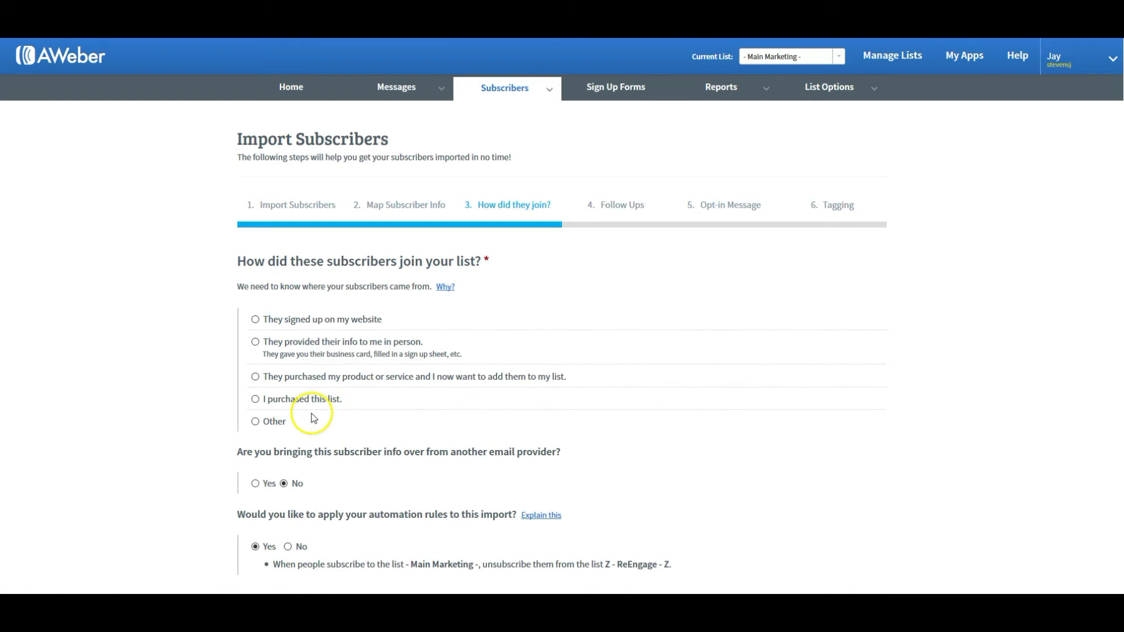
left_click(258, 422)
left_click(312, 457)
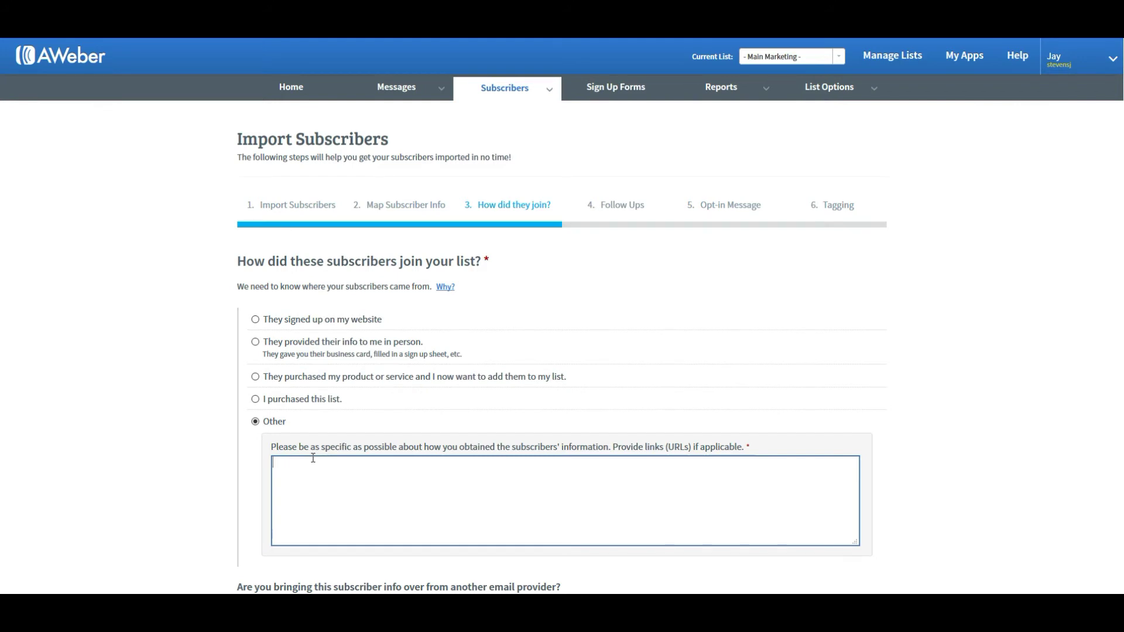
scroll(312, 458, "down", 8)
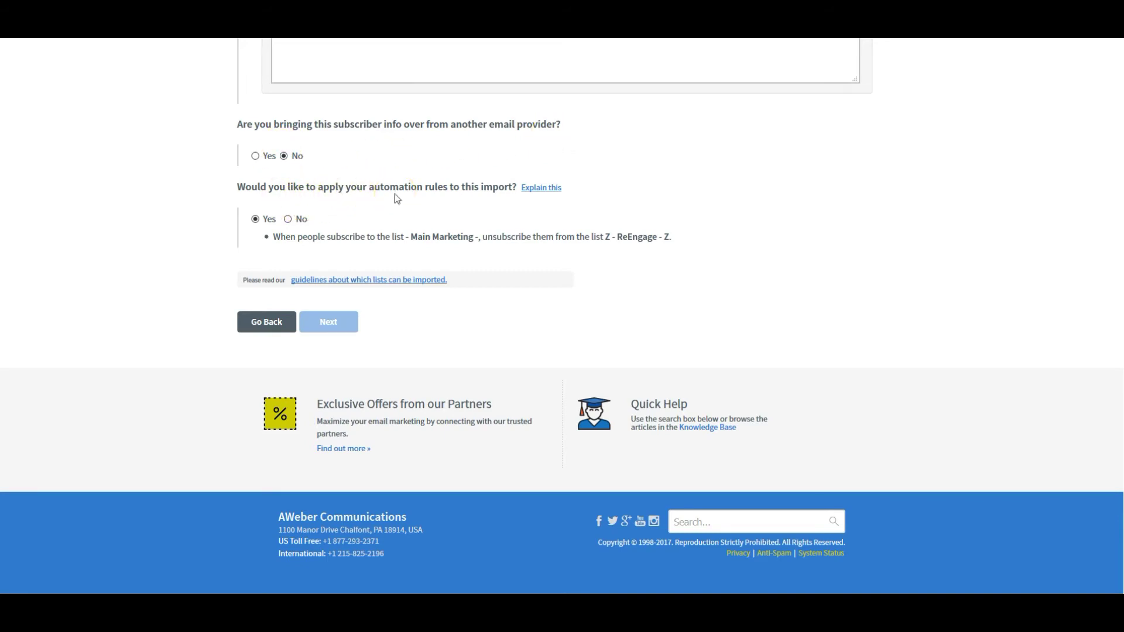
- Open the account's Home overview and switch the current list to Z - ReEngage - Z
scroll(395, 202, "up", 8)
right_click(282, 94)
key("Escape")
scroll(514, 275, "down", 8)
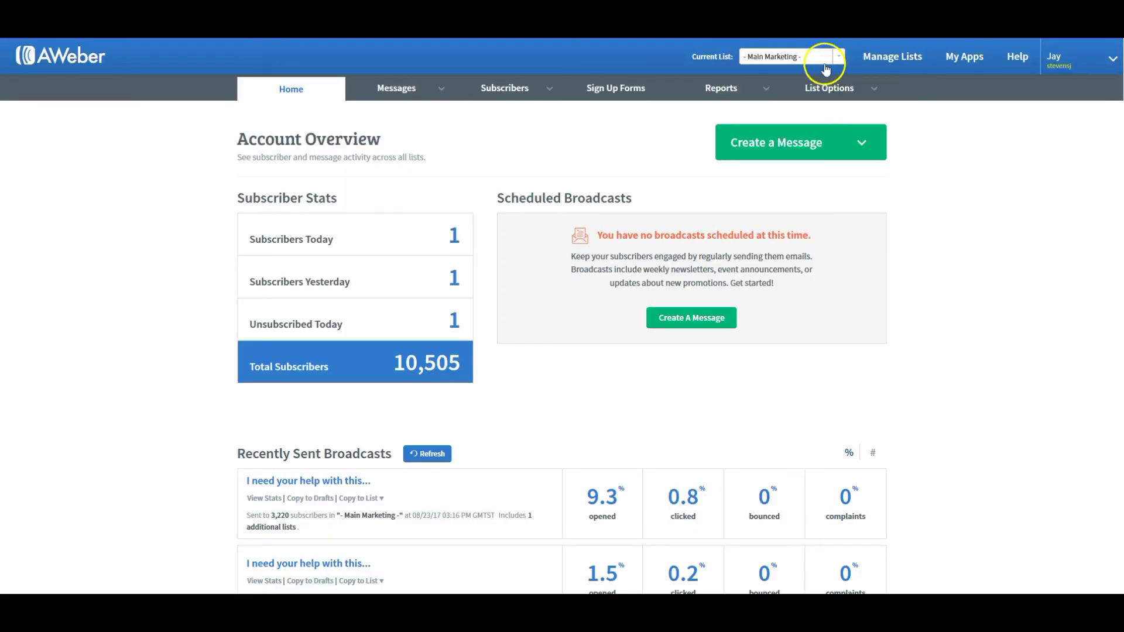
left_click(834, 56)
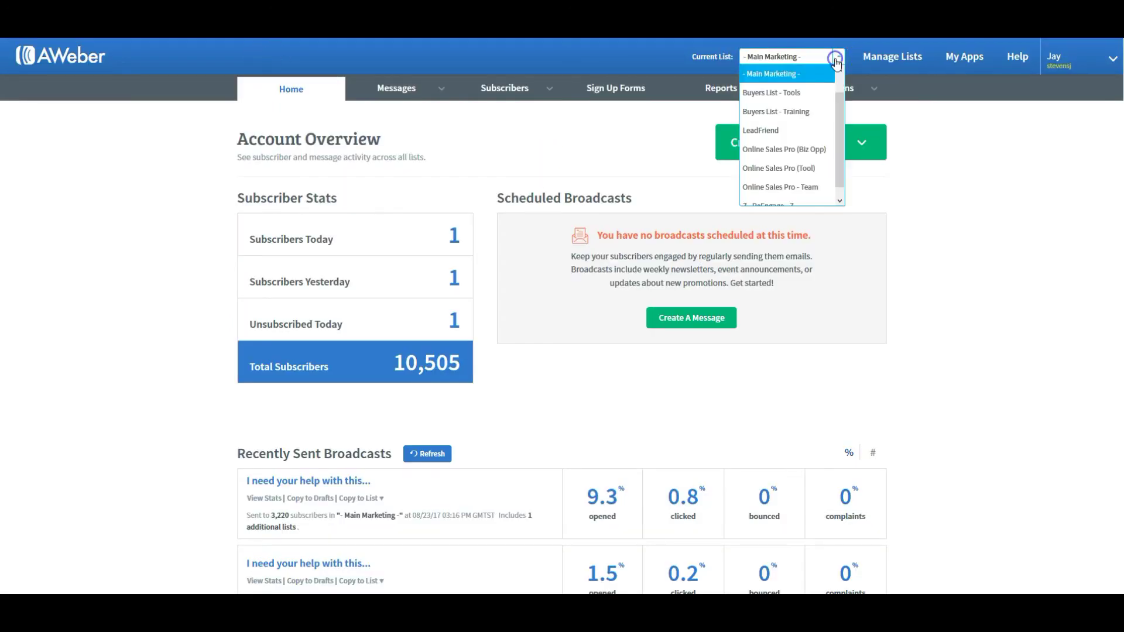
scroll(844, 107, "down", 2)
left_click(784, 196)
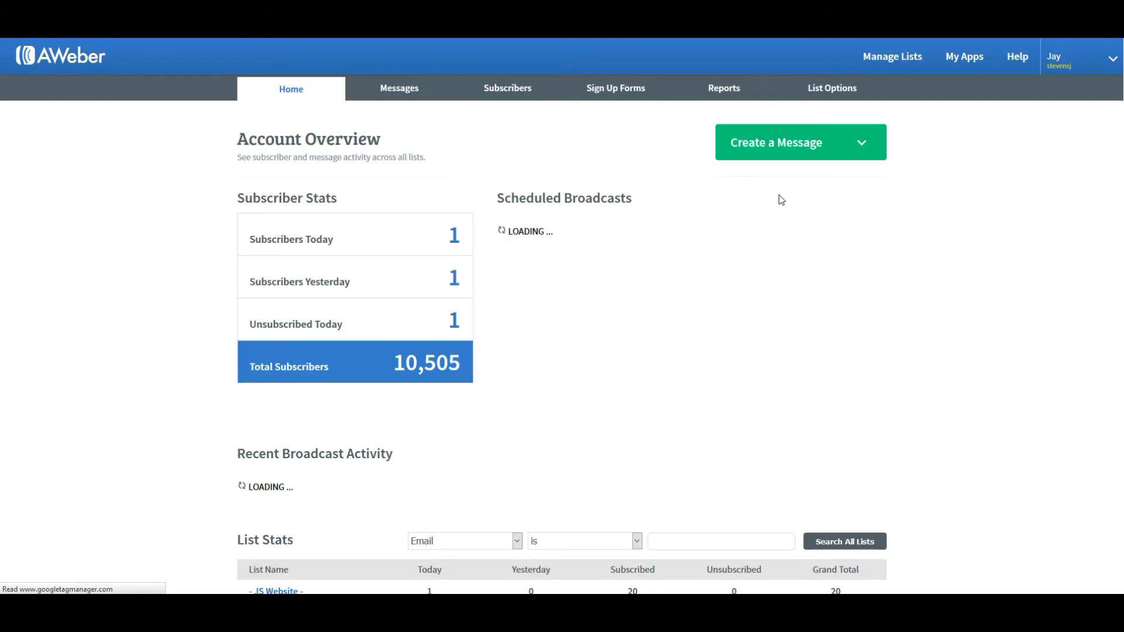
- Open the list automation rules of Z - ReEngage - Z and choose the action that unsubscribes from it when subscribing to another list
mouse_move(865, 87)
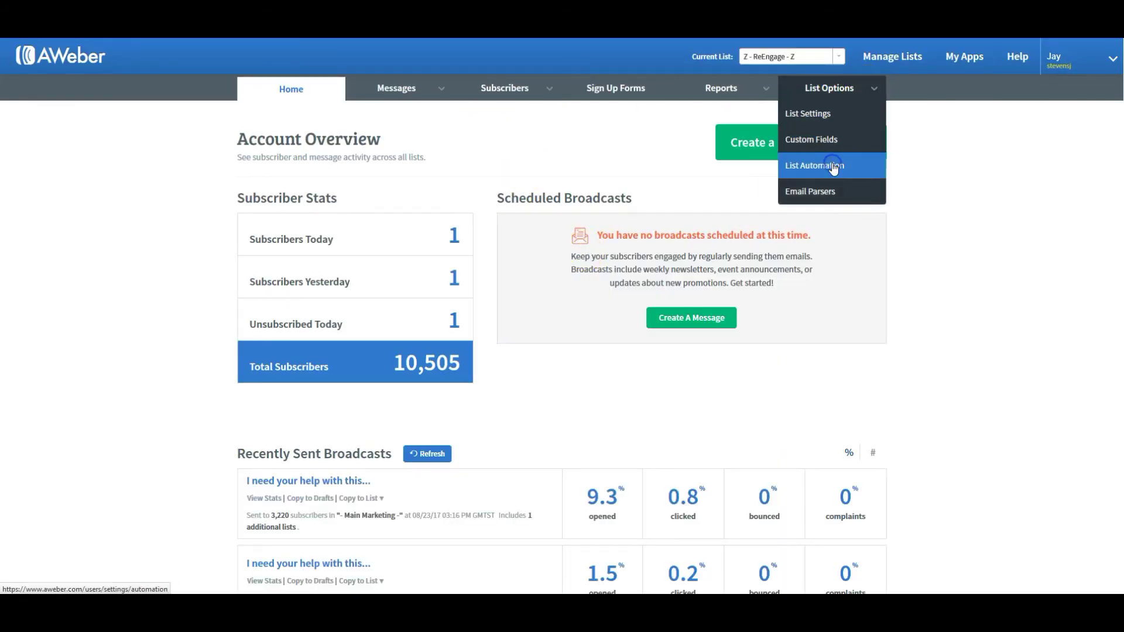
left_click(792, 195)
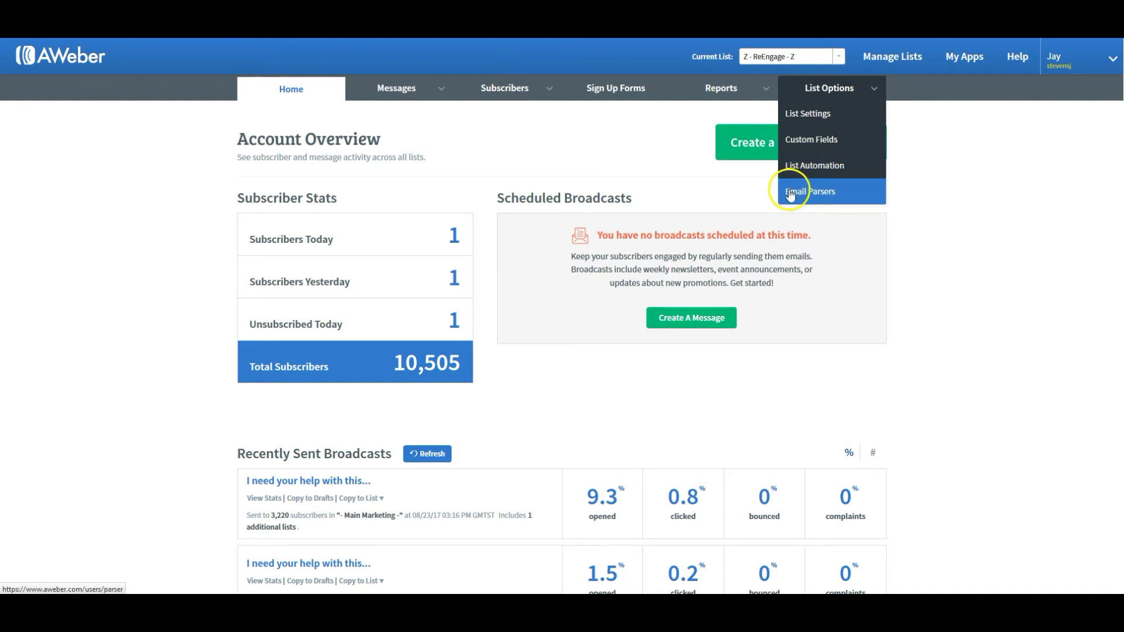
left_click(805, 166)
left_click(448, 386)
left_click(412, 401)
left_click(396, 390)
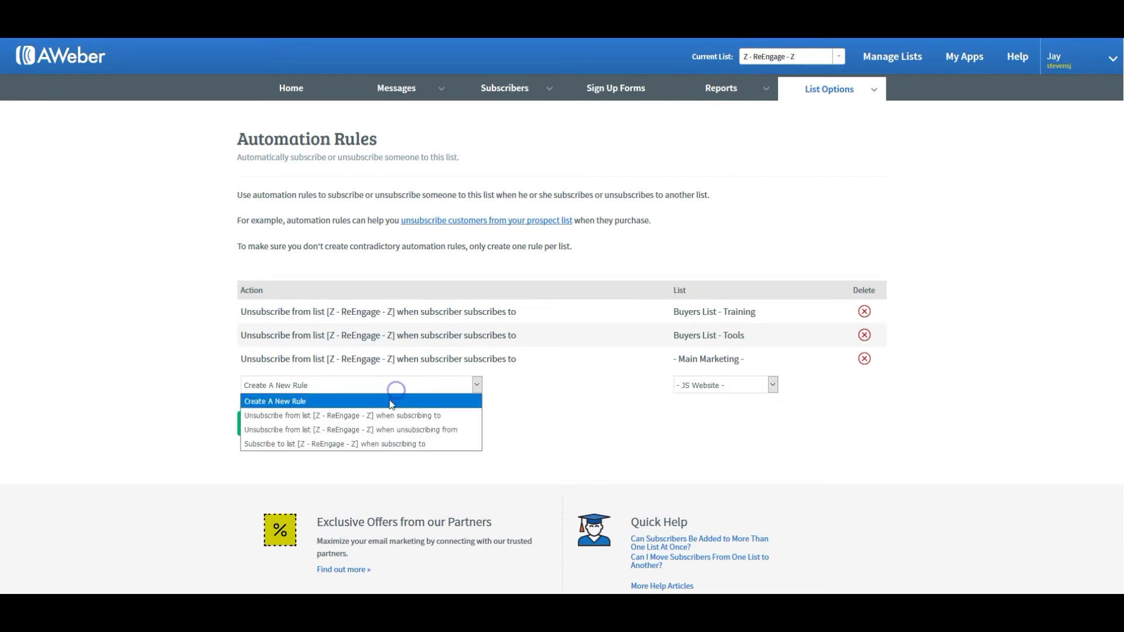
left_click(370, 417)
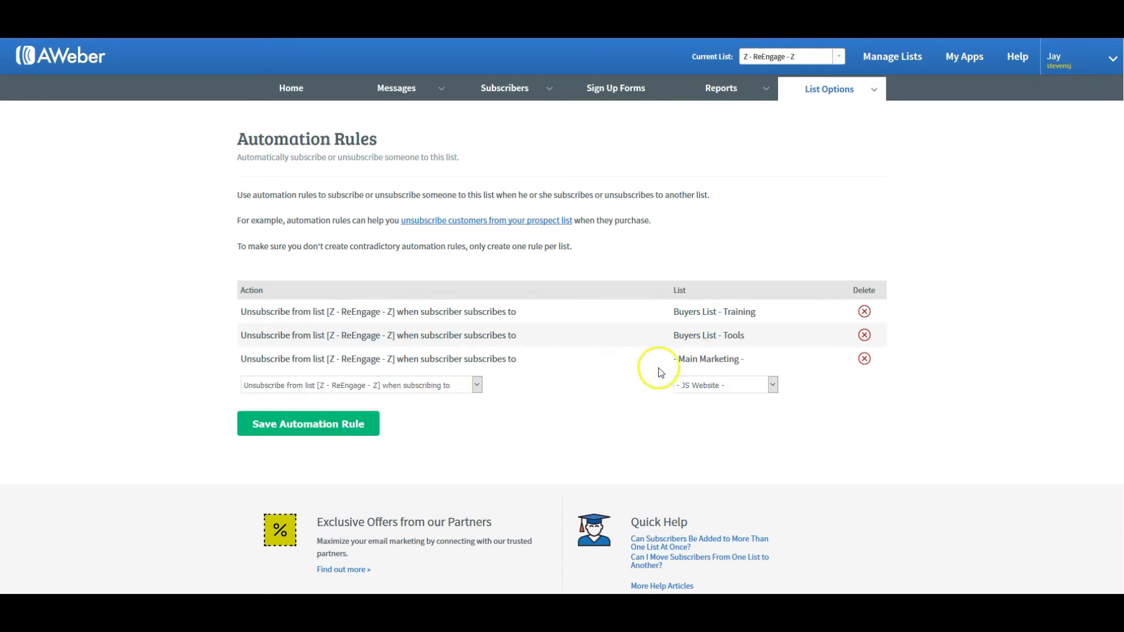
left_click_drag(673, 359, 745, 356)
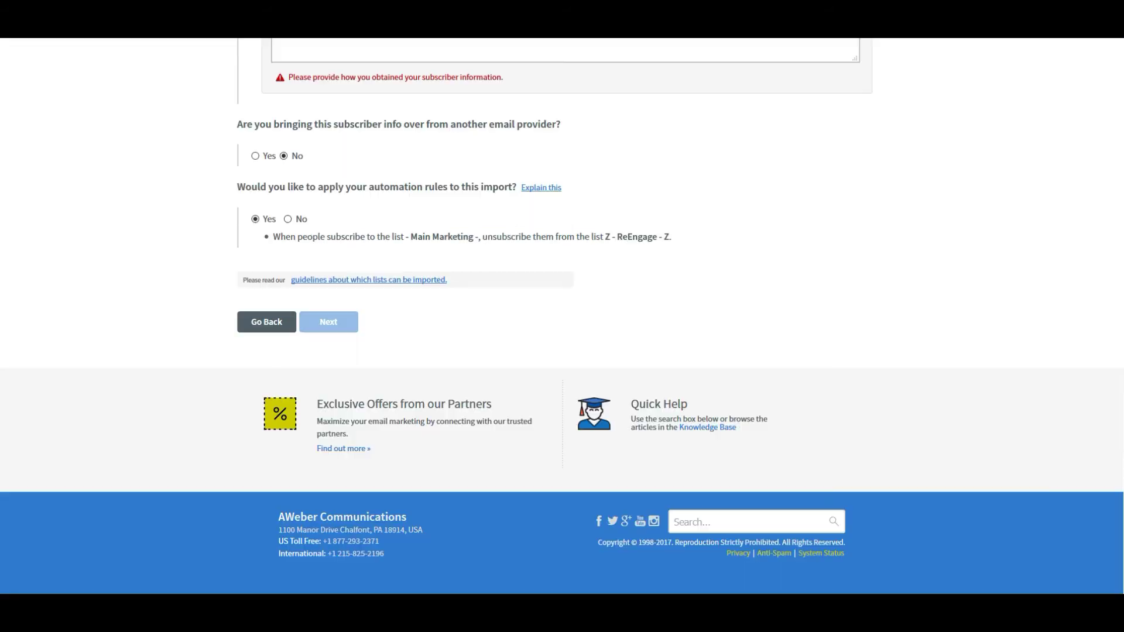
- Review the join-method question and the automation rule setting on the import page of - Main Marketing -
scroll(515, 248, "up", 8)
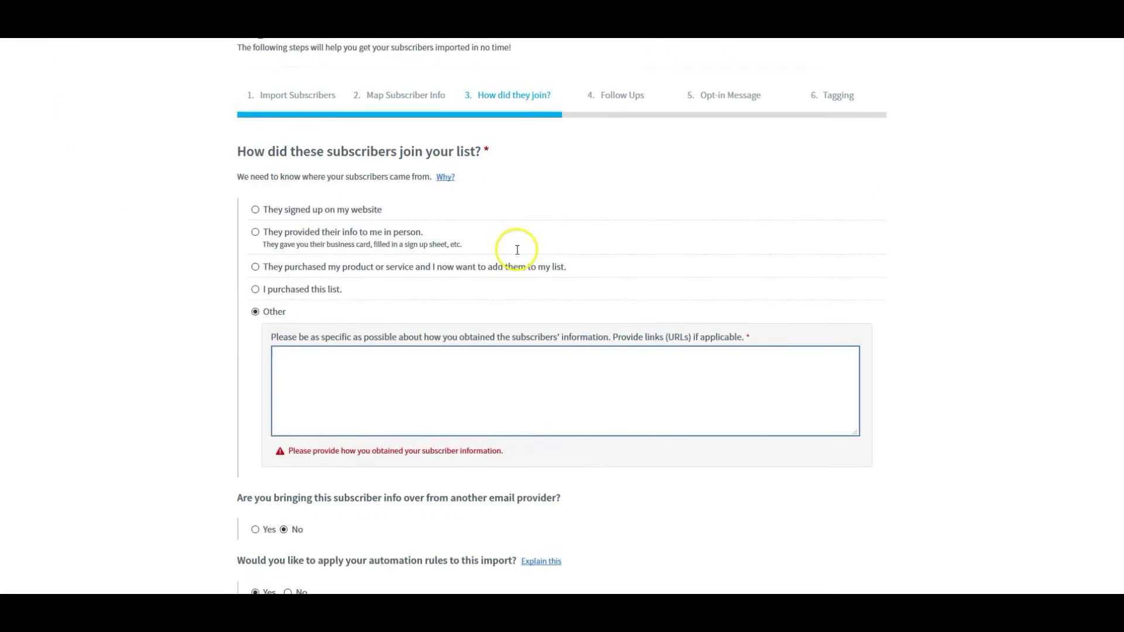
scroll(639, 321, "down", 8)
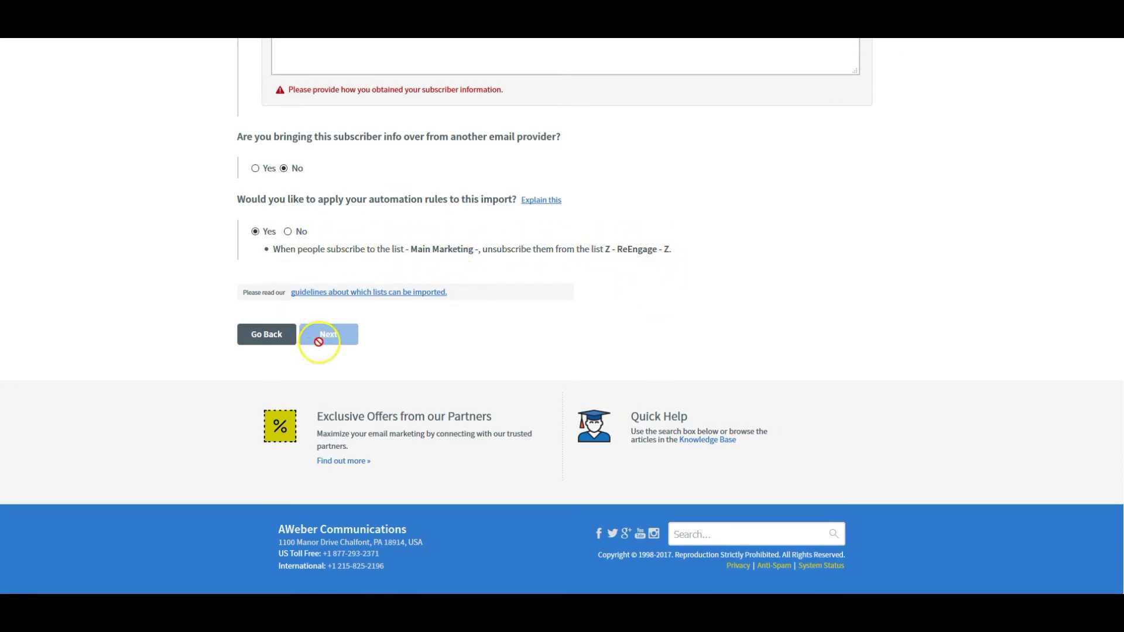
scroll(318, 341, "up", 8)
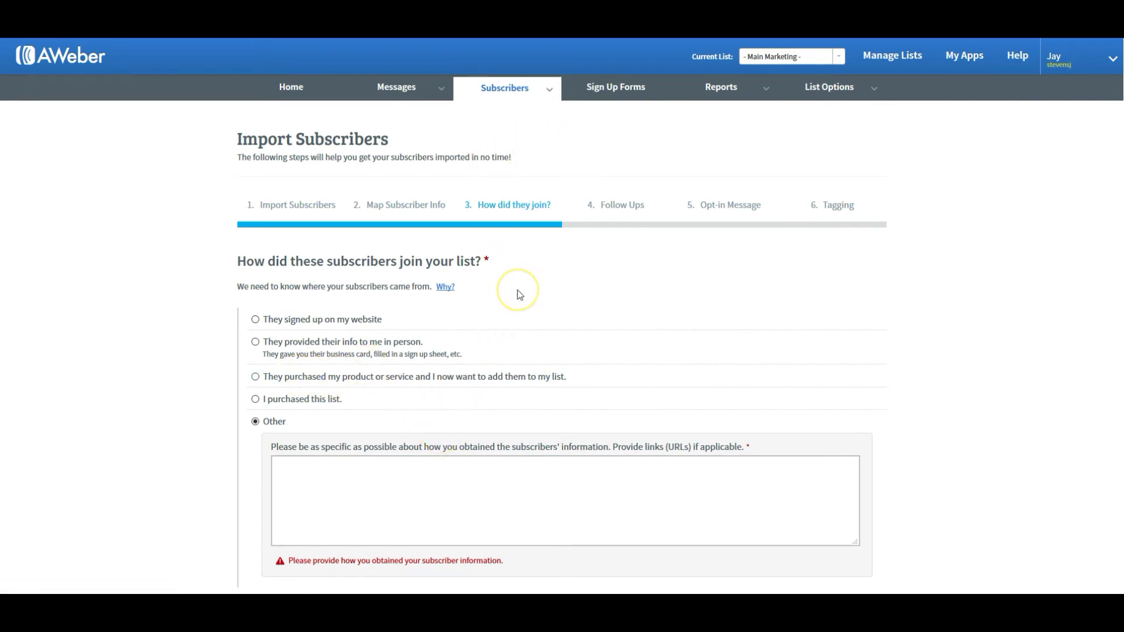
left_click(425, 355)
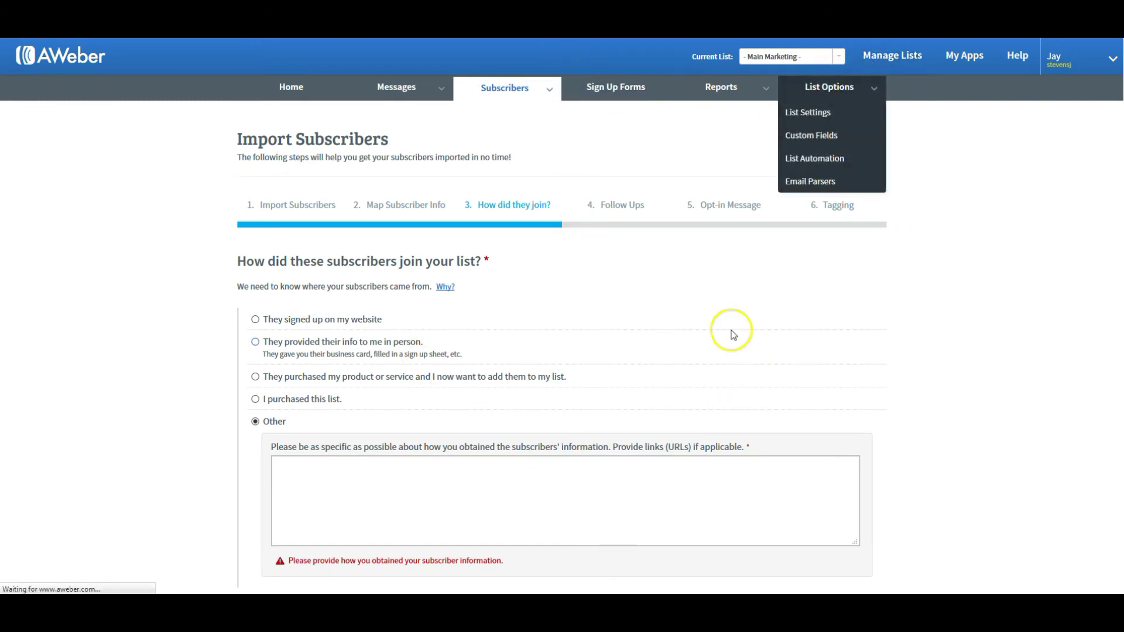
- Examine the subscriber numbers of - Main Marketing - and Z - ReEngage - Z in the overview of all lists
left_click(271, 290)
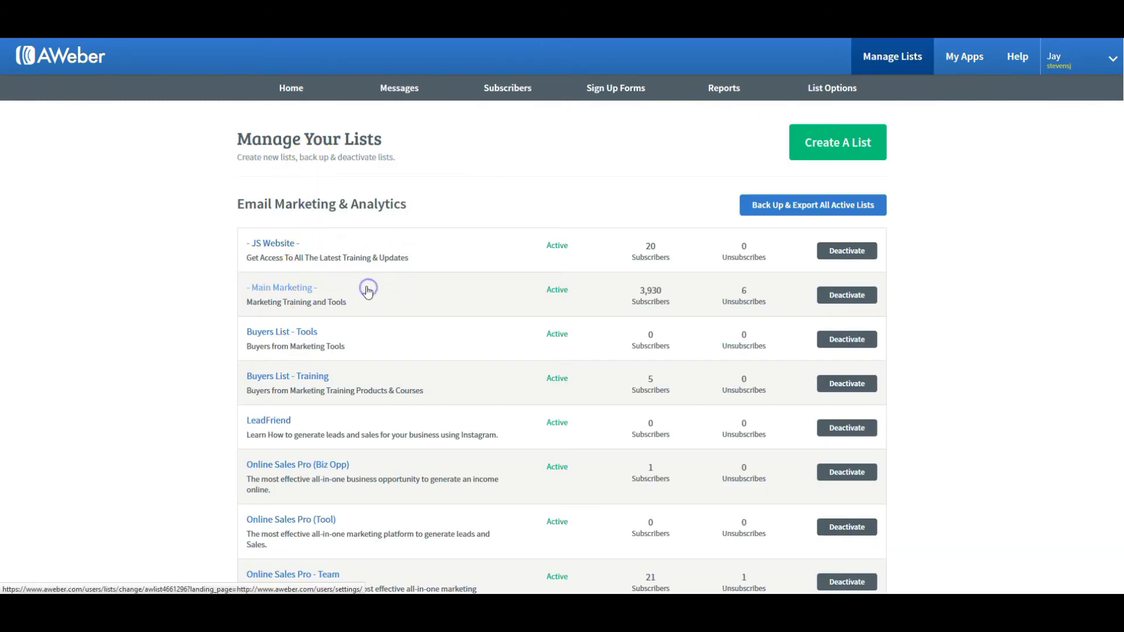
scroll(303, 130, "down", 5)
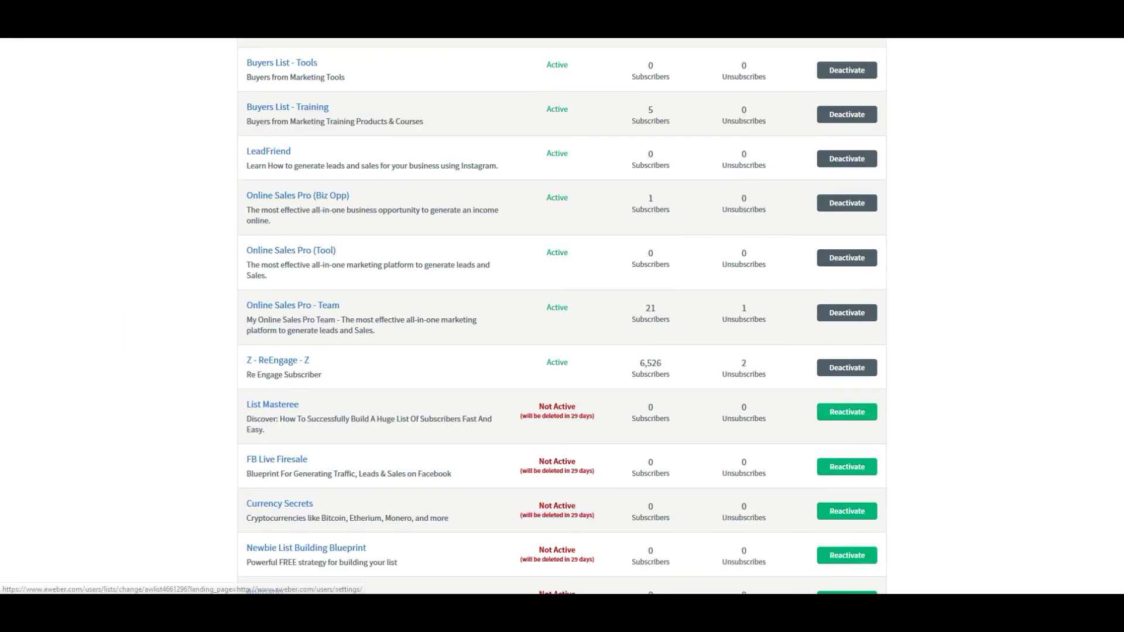
scroll(650, 386, "down", 5)
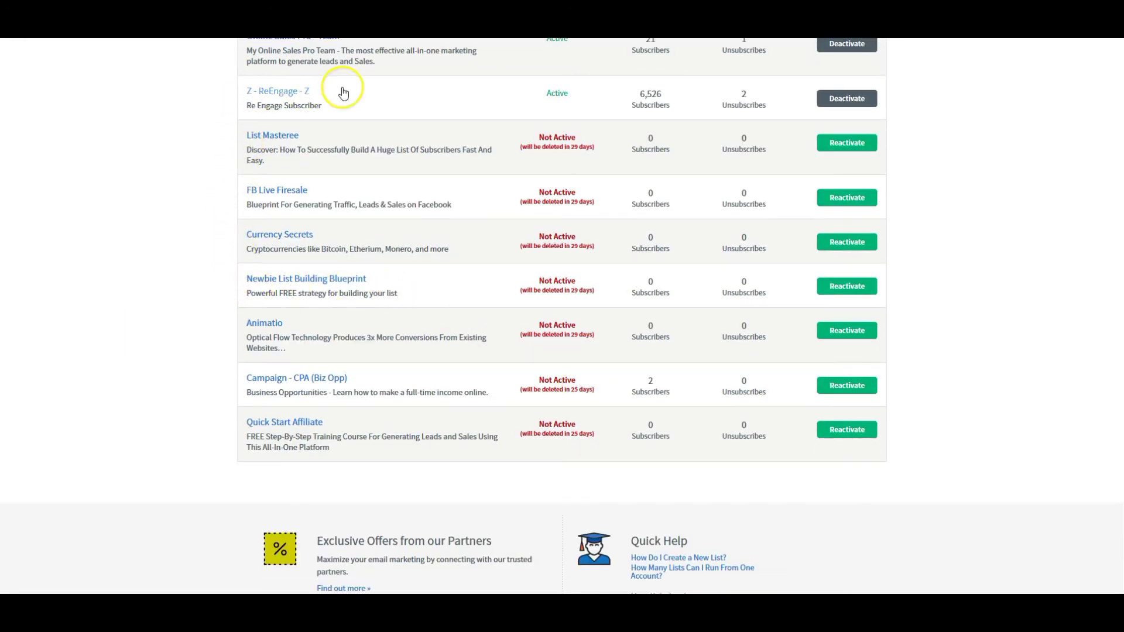
scroll(346, 178, "up", 9)
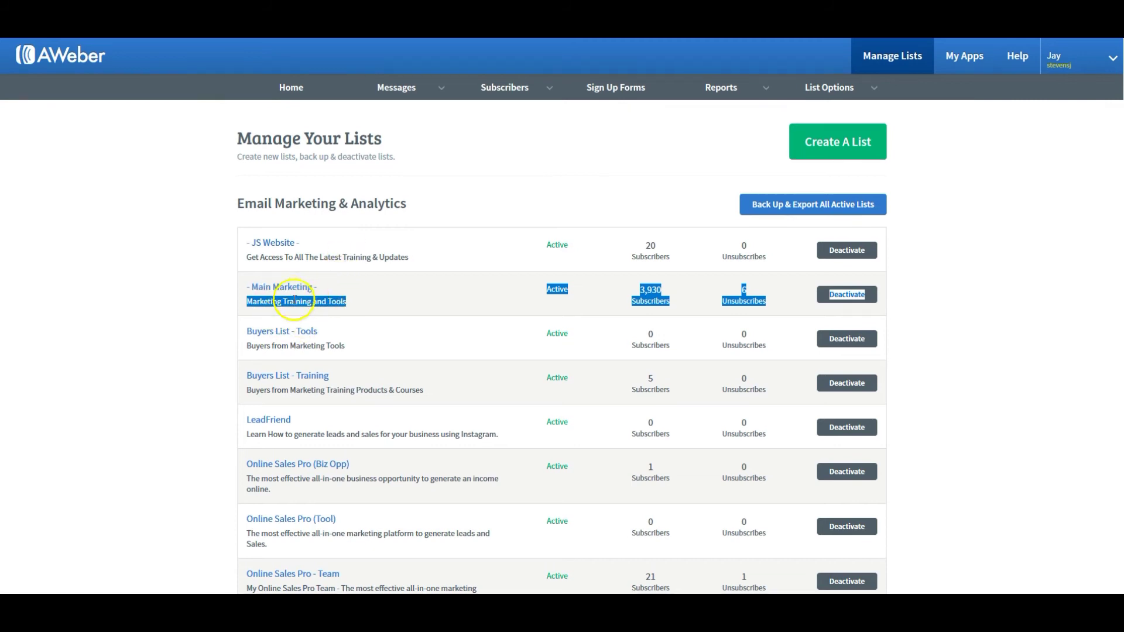
scroll(295, 293, "down", 3)
left_click(252, 426)
mouse_move(252, 424)
left_mouse_down()
mouse_move(321, 426)
mouse_move(233, 432)
left_mouse_up()
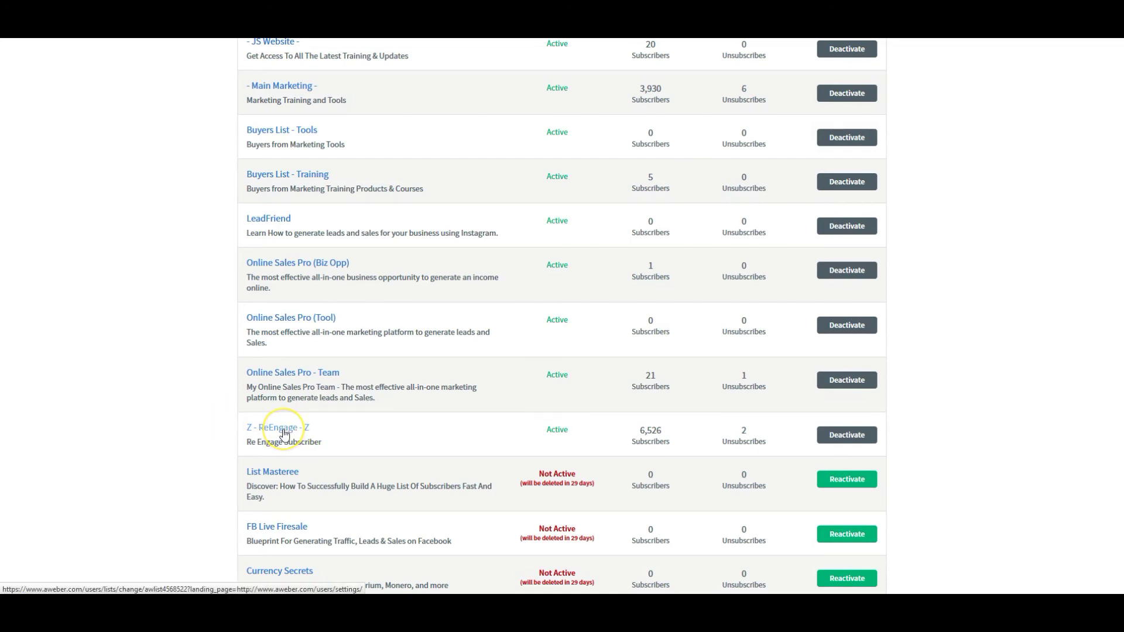
scroll(284, 433, "up", 3)
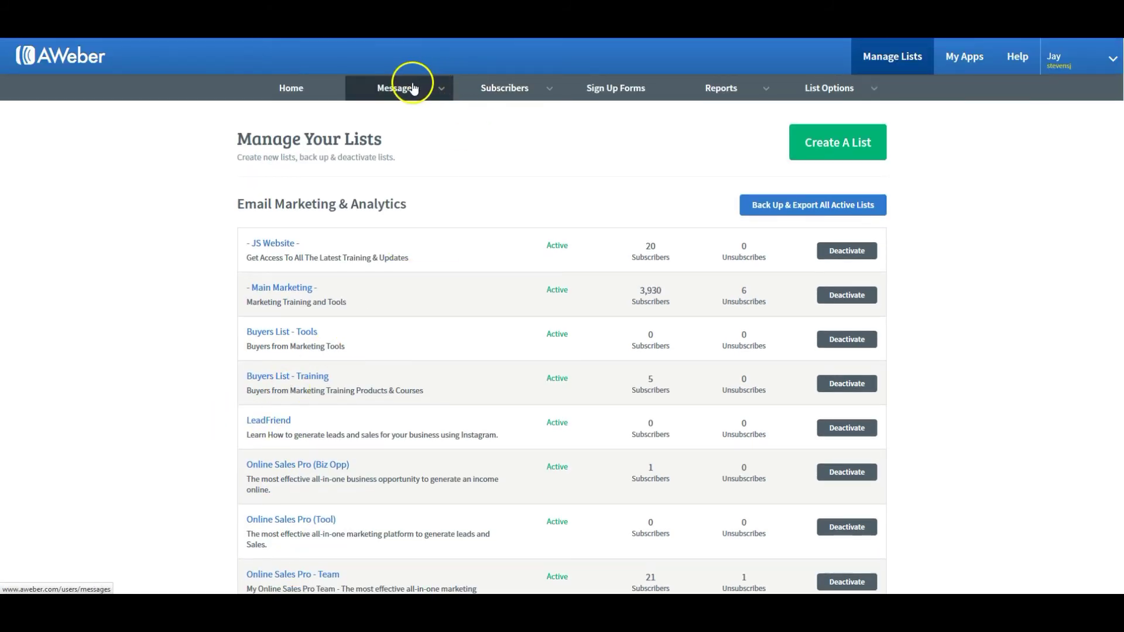
- Copy the most recent sent broadcast "I need your help with this..." to the drafts and copy that draft to Z - ReEngage - Z
mouse_move(413, 87)
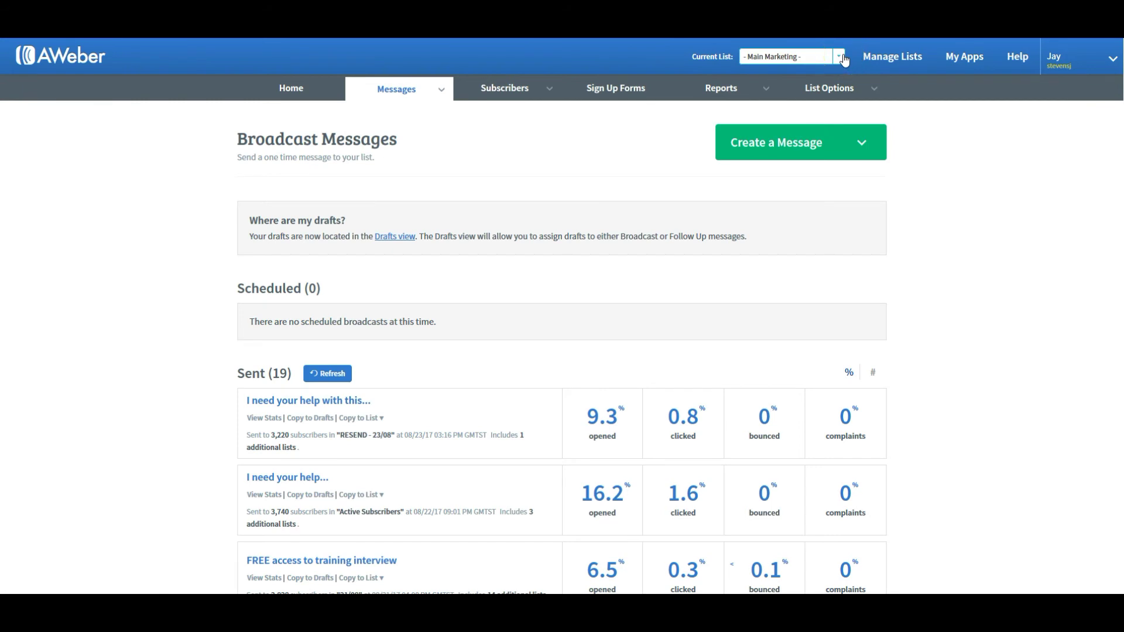
left_click(317, 419)
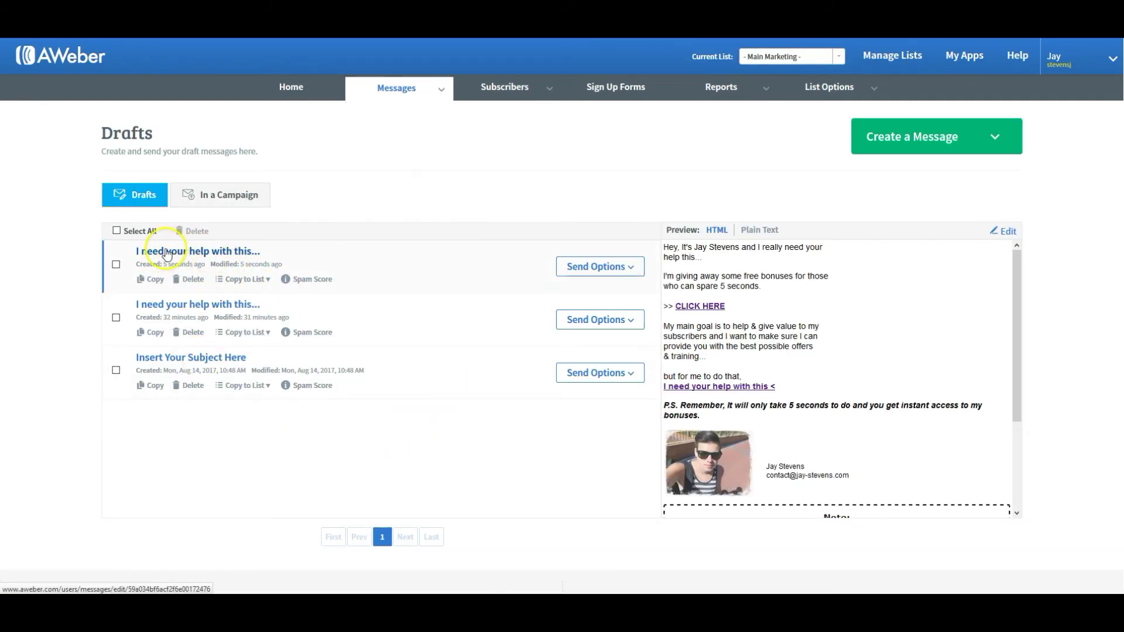
left_click(266, 280)
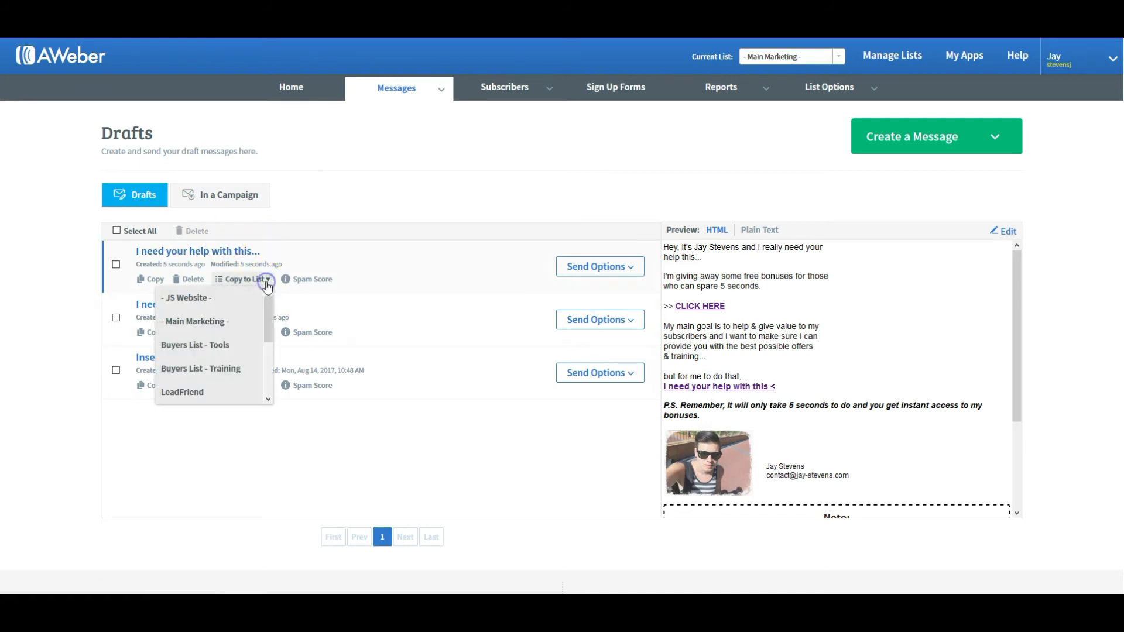
left_click_drag(268, 310, 267, 382)
left_click(204, 398)
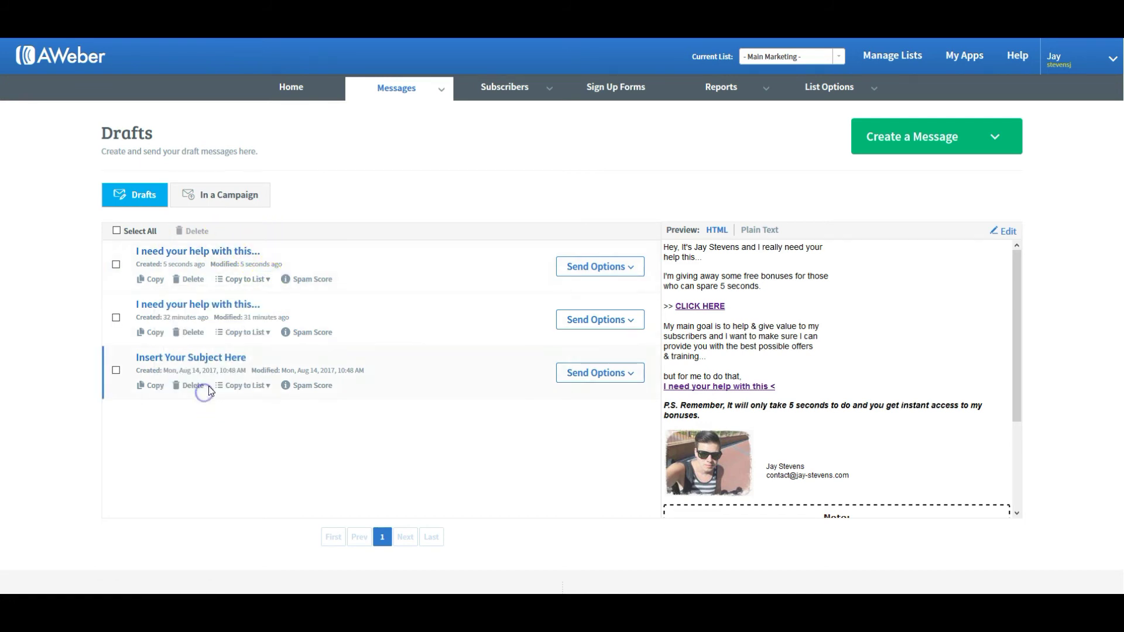
- Check the recipient segment and included lists in the newest - Main Marketing - draft's broadcast settings, and close them without sending
left_click(632, 265)
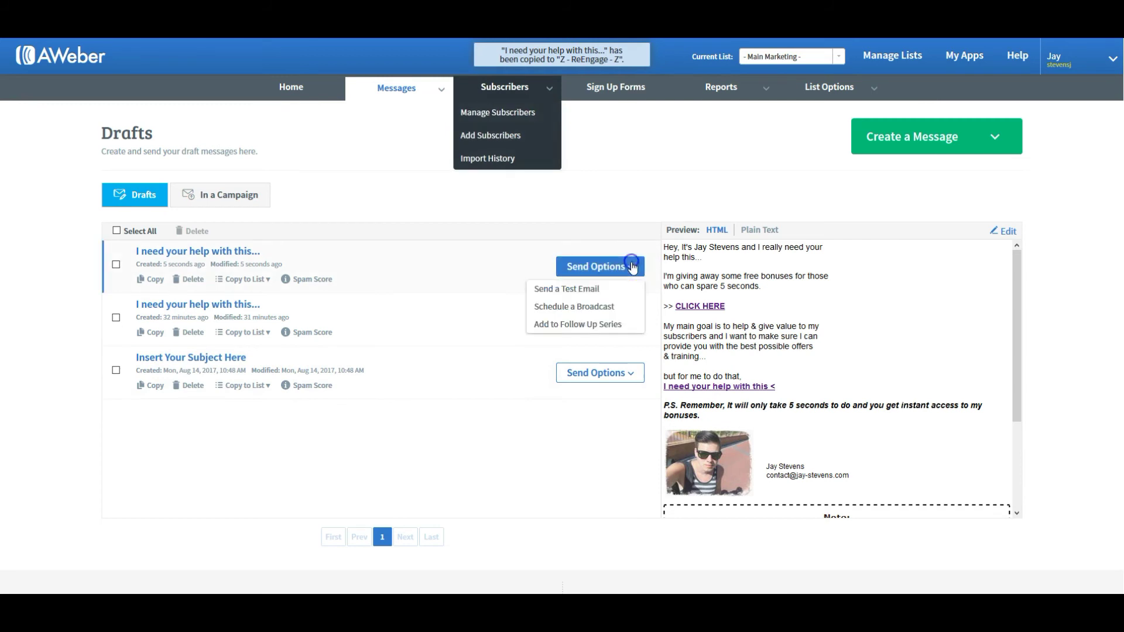
left_click(573, 306)
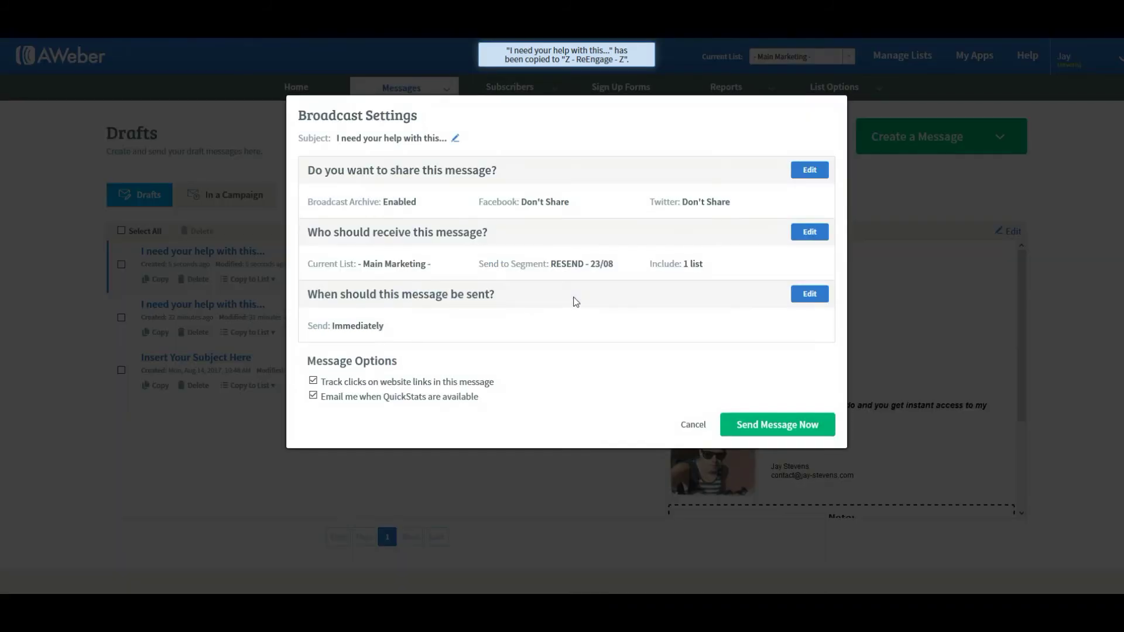
left_click(809, 232)
scroll(411, 319, "down", 4)
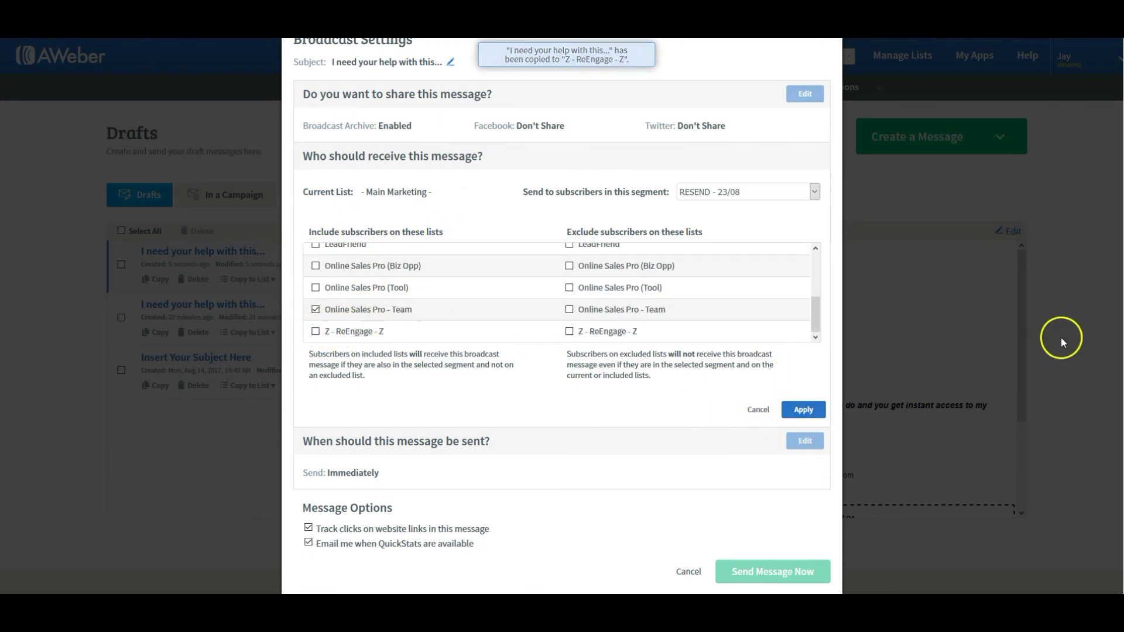
key("Escape")
- Switch the current list to Z - ReEngage - Z, check the newest draft's broadcast settings and close them without sending
left_click(839, 58)
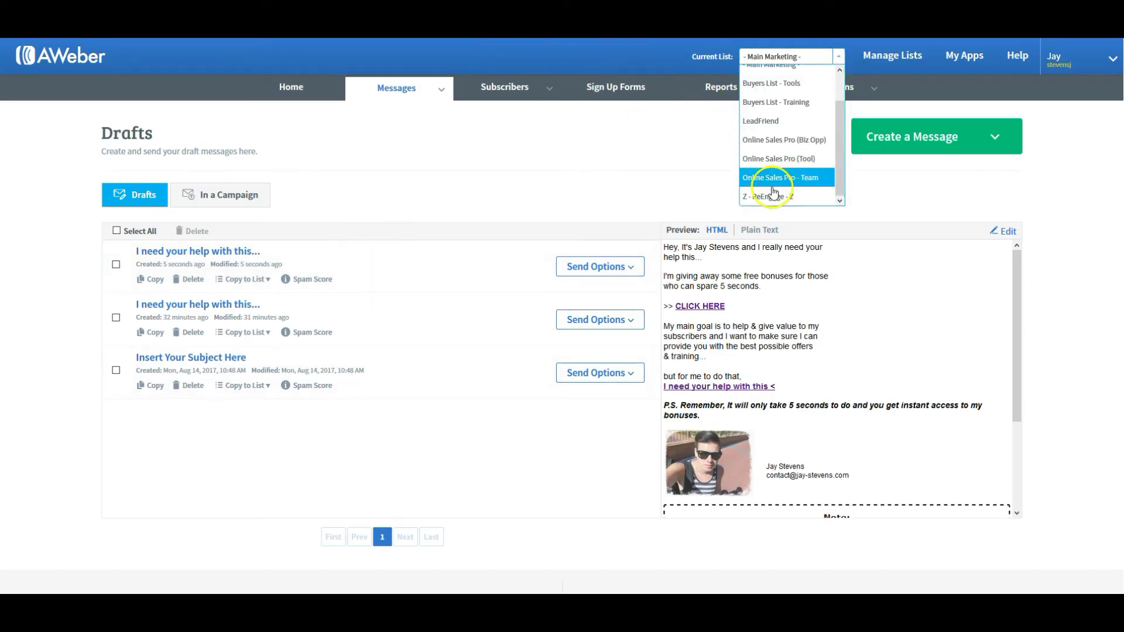
left_click(765, 195)
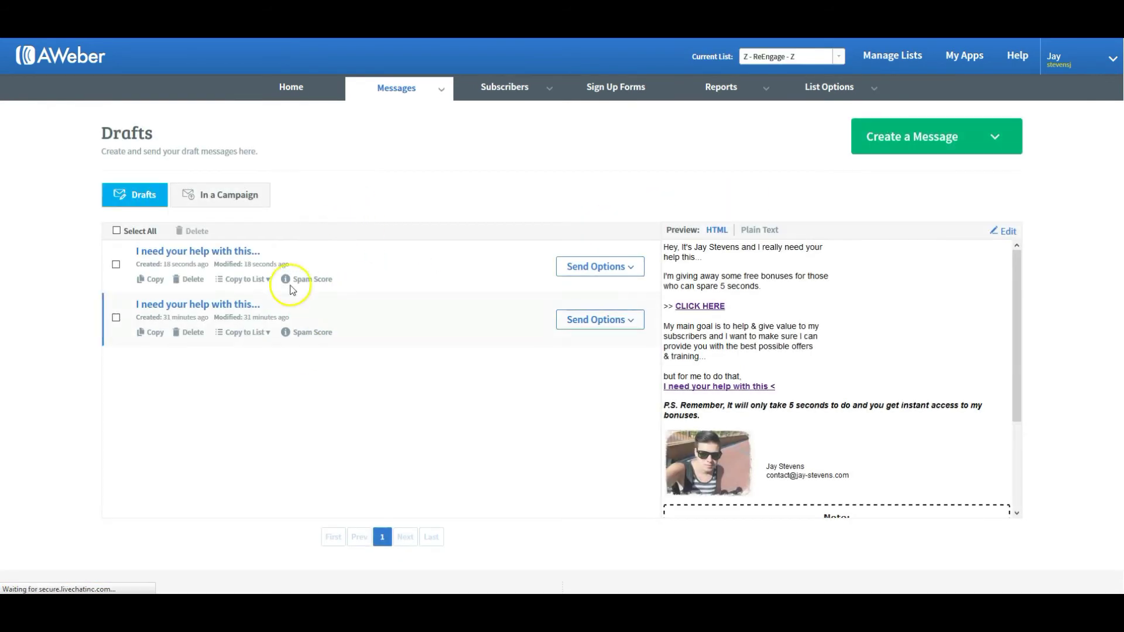
left_click(643, 266)
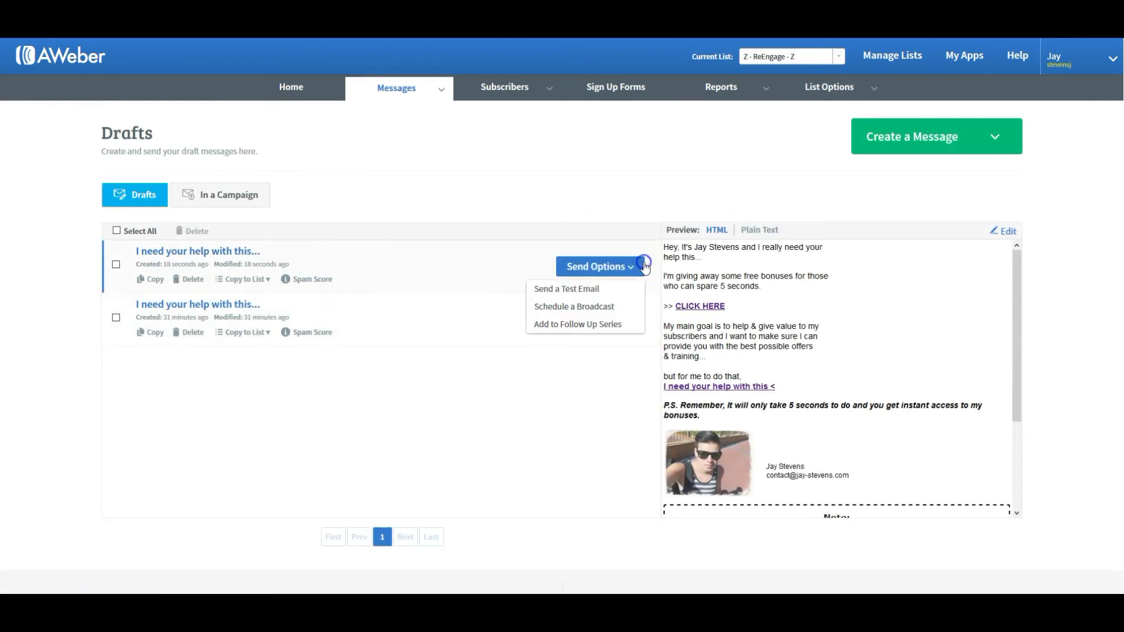
left_click(593, 308)
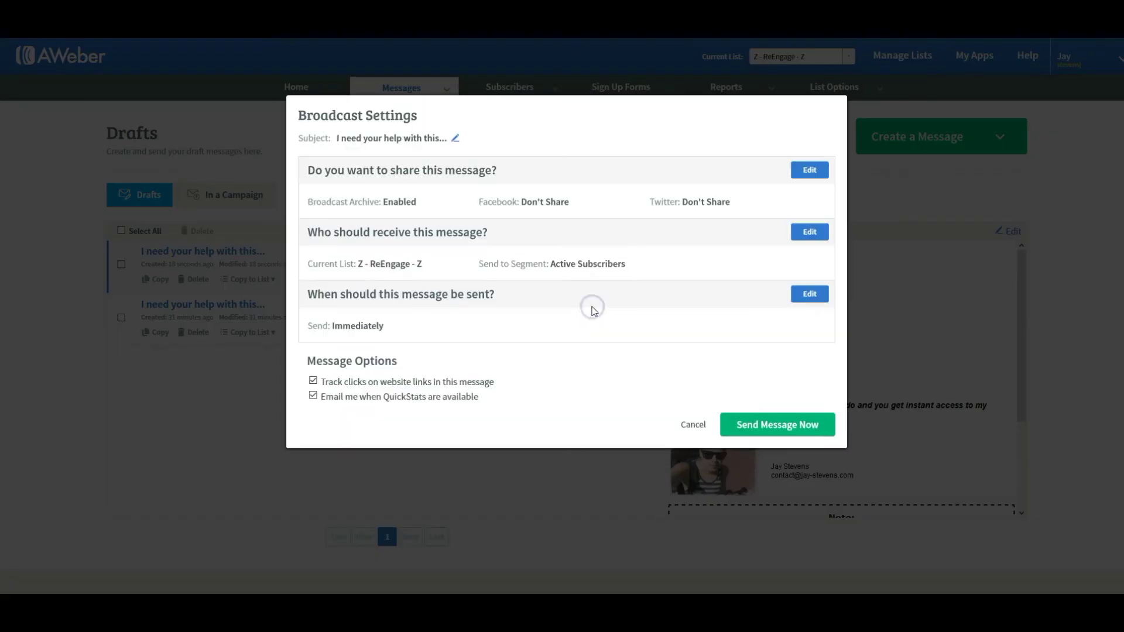
left_click(1056, 317)
- Filter the subscribers of Z - ReEngage - Z to those currently subscribed and add a second search condition
left_click(509, 93)
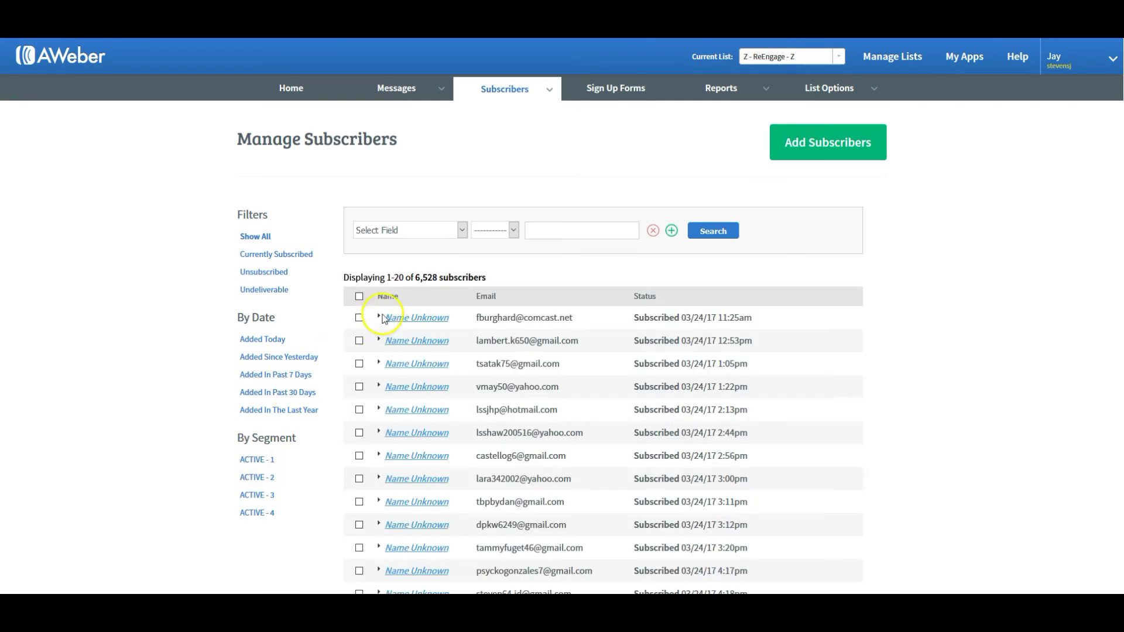
left_click(248, 253)
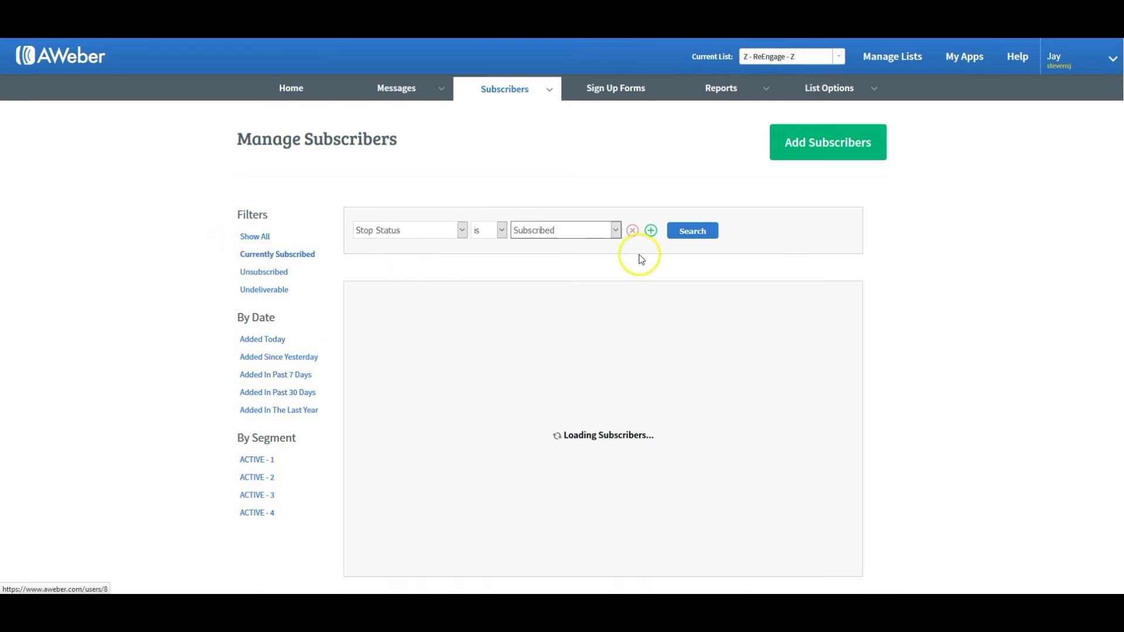
left_click(650, 230)
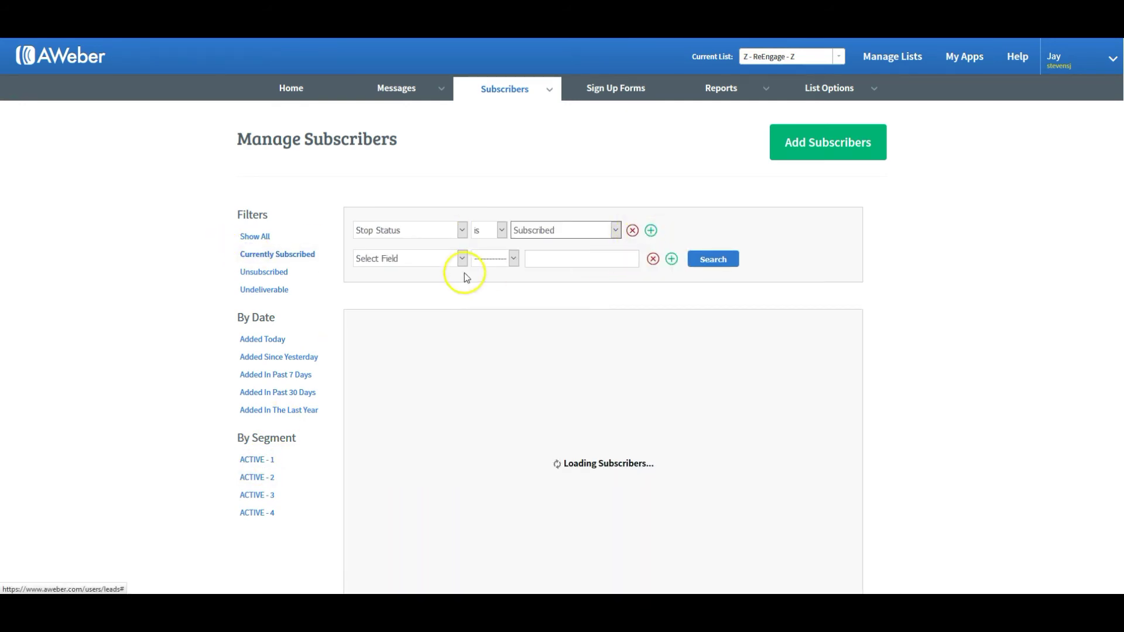
left_click(459, 262)
scroll(402, 410, "down", 5)
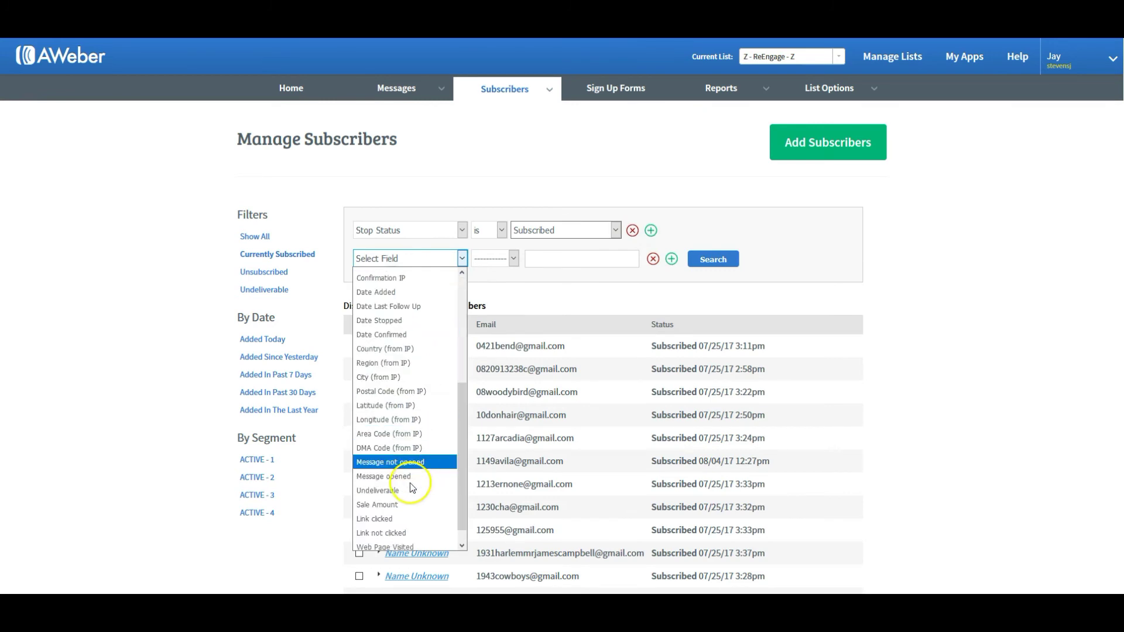
left_click(398, 543)
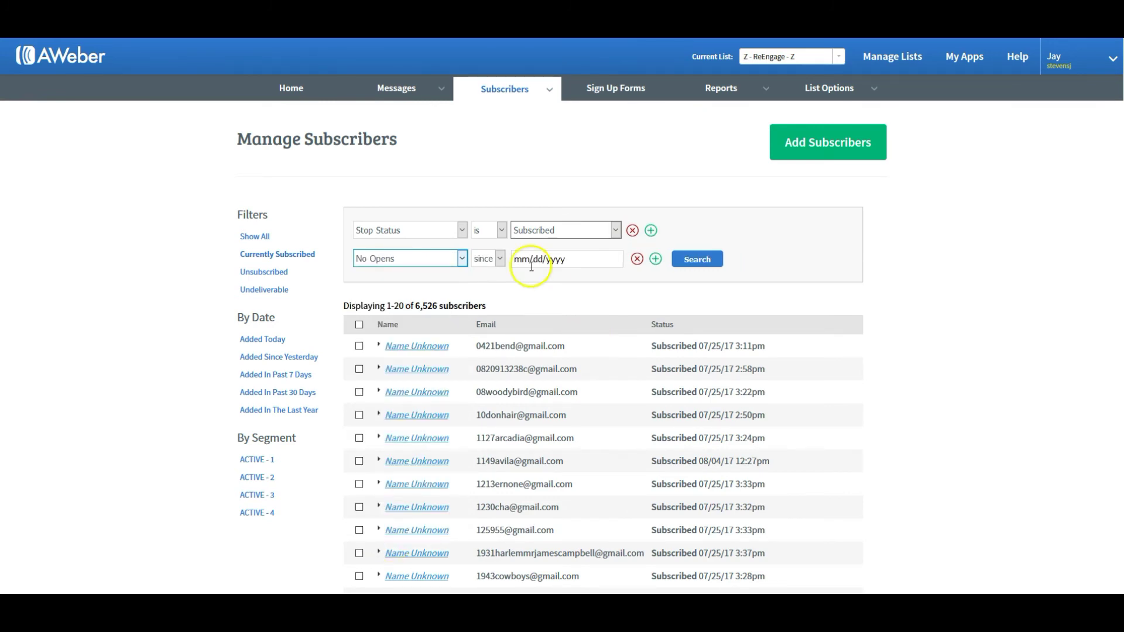
- Set the second condition to Message opened with the latest "I need your help with this..." broadcast and search for matching subscribers
left_click(462, 258)
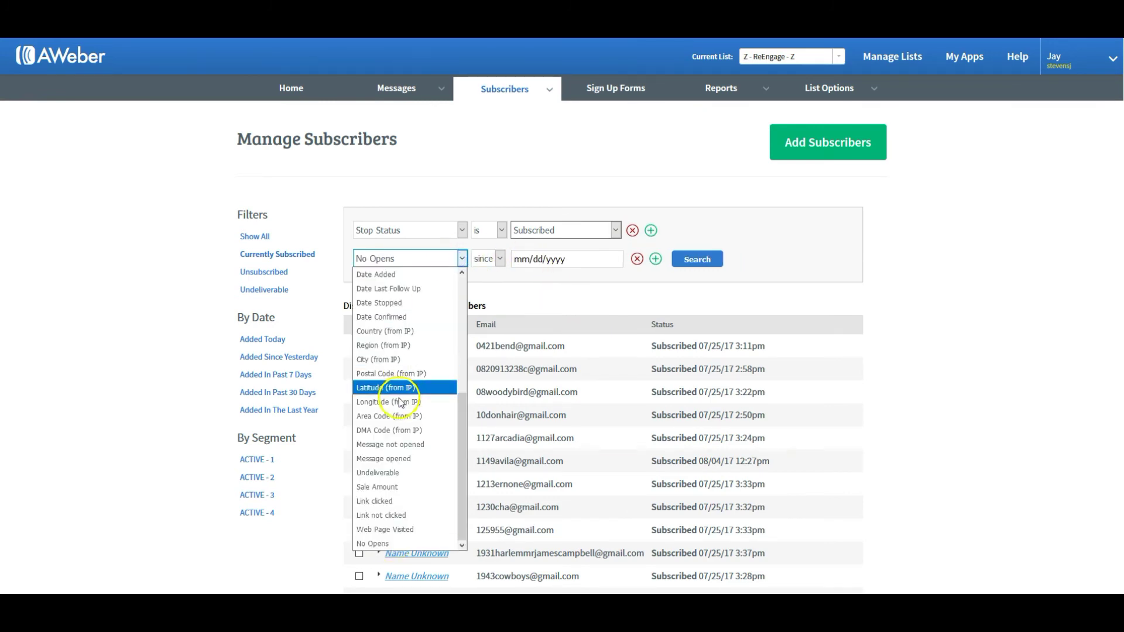
left_click(395, 460)
left_click(524, 264)
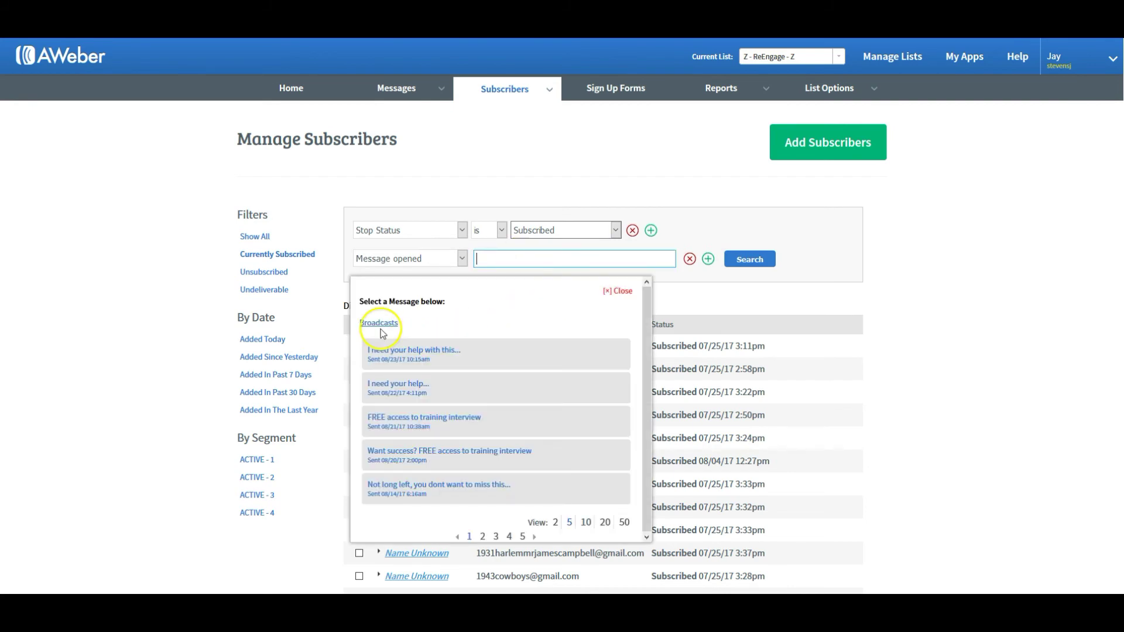
left_click(379, 354)
left_click(751, 259)
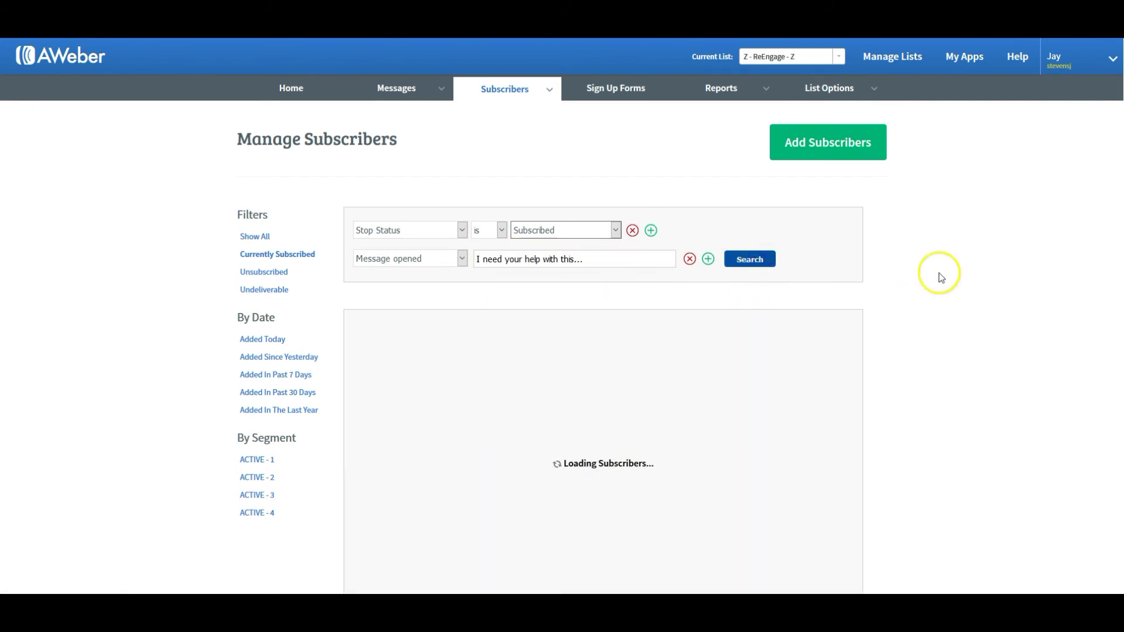
scroll(493, 401, "down", 5)
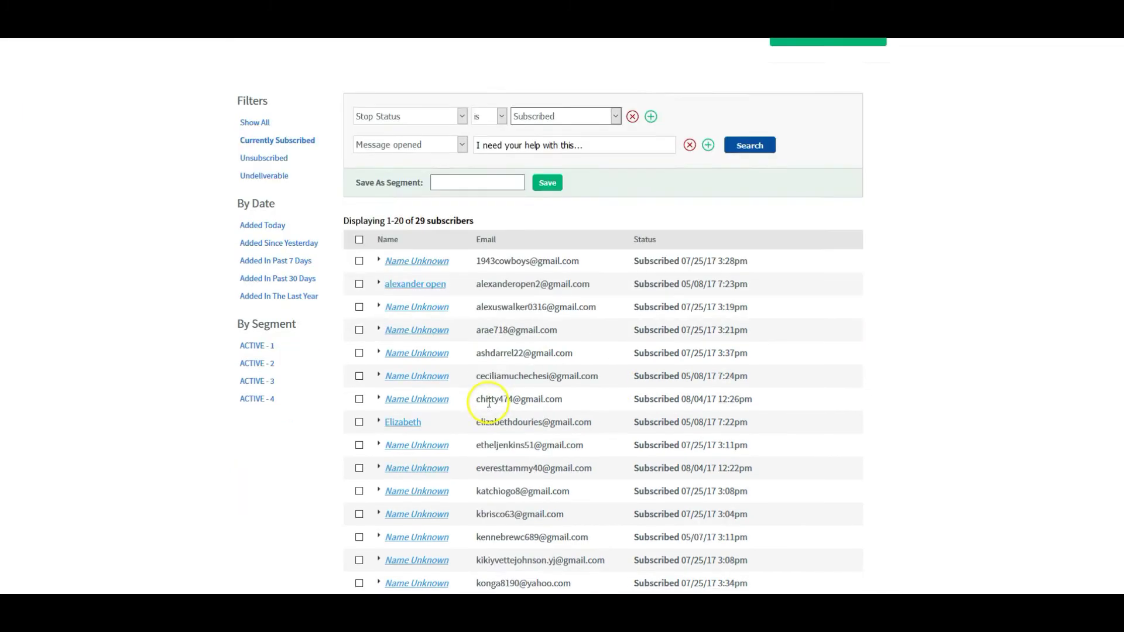
- Open the list overview and compare the subscriber and unsubscribe counts of the active lists, down to Z - ReEngage - Z
scroll(489, 406, "up", 5)
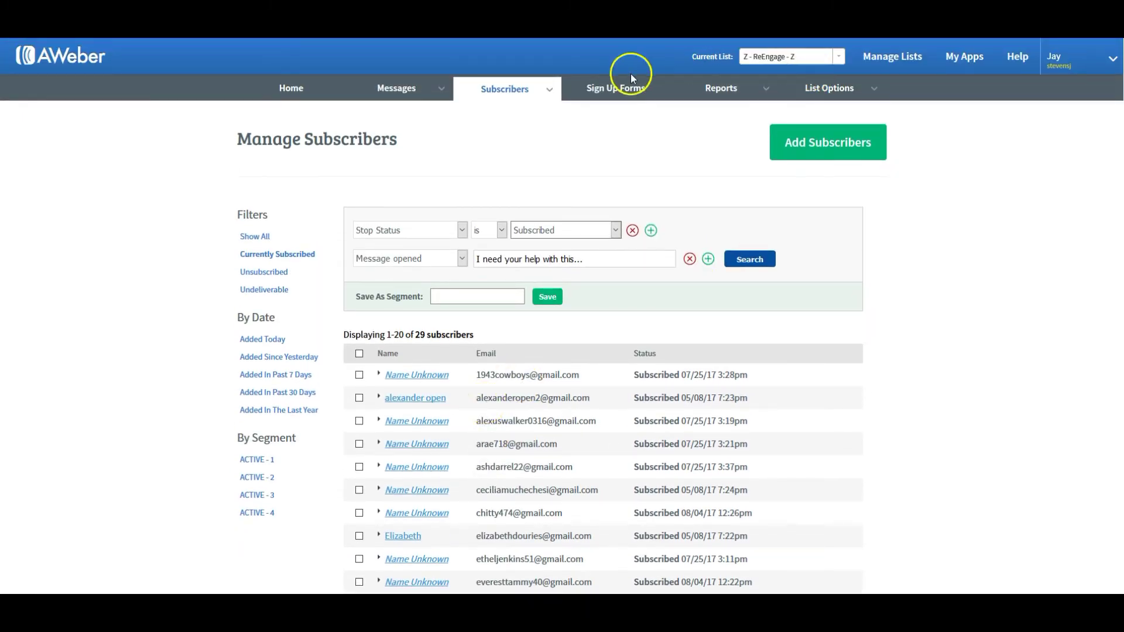
left_click(892, 56)
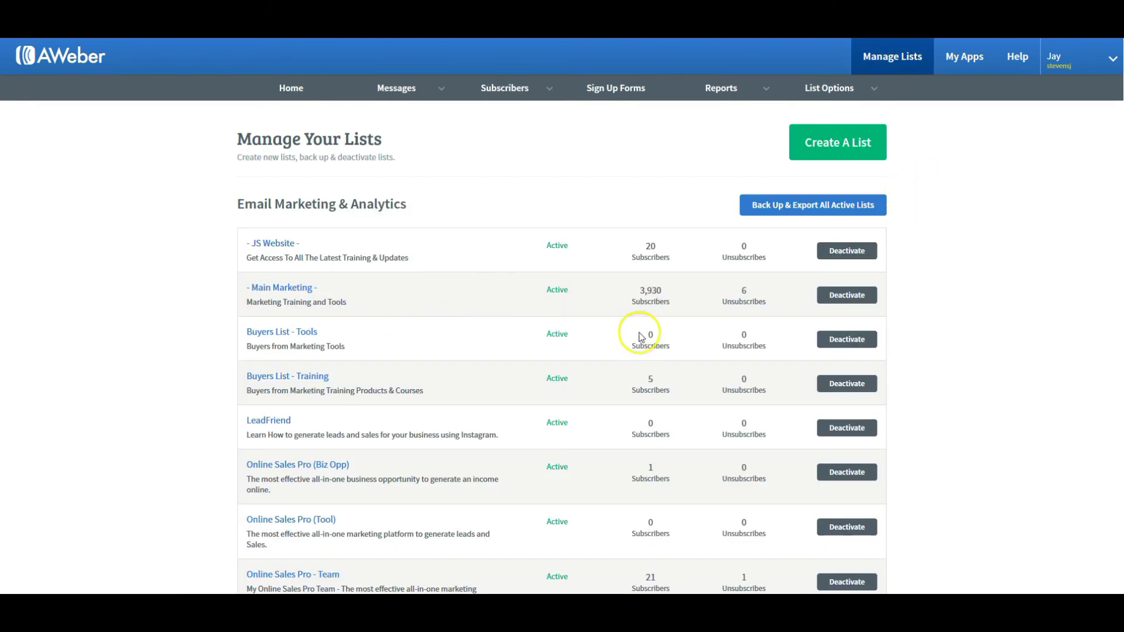
scroll(325, 339, "down", 1)
scroll(326, 339, "down", 5)
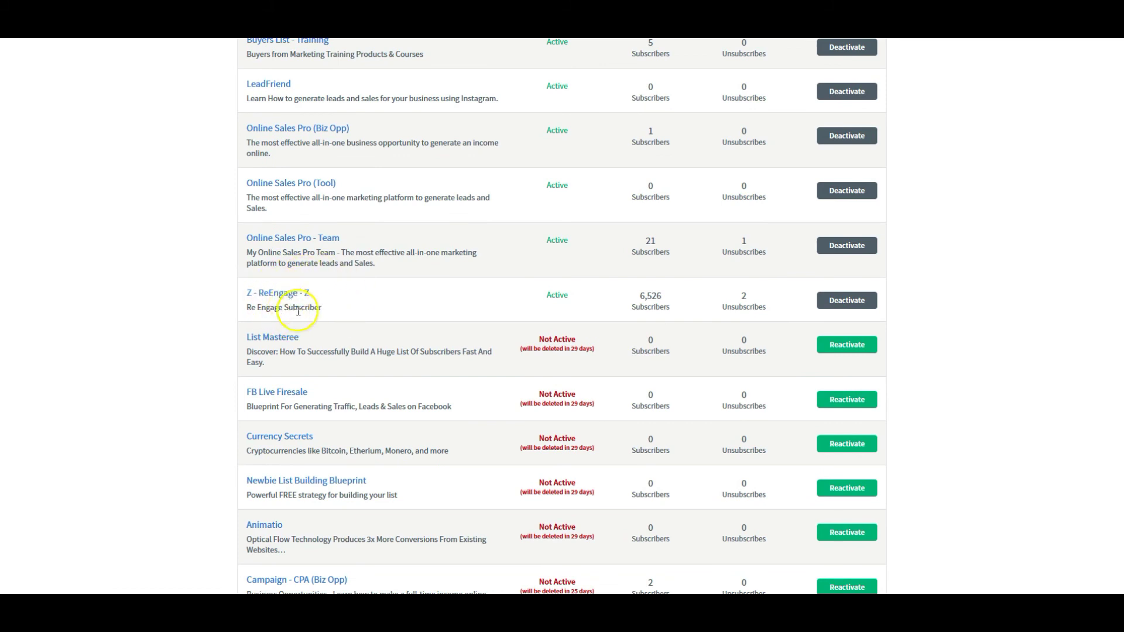
scroll(314, 328, "up", 6)
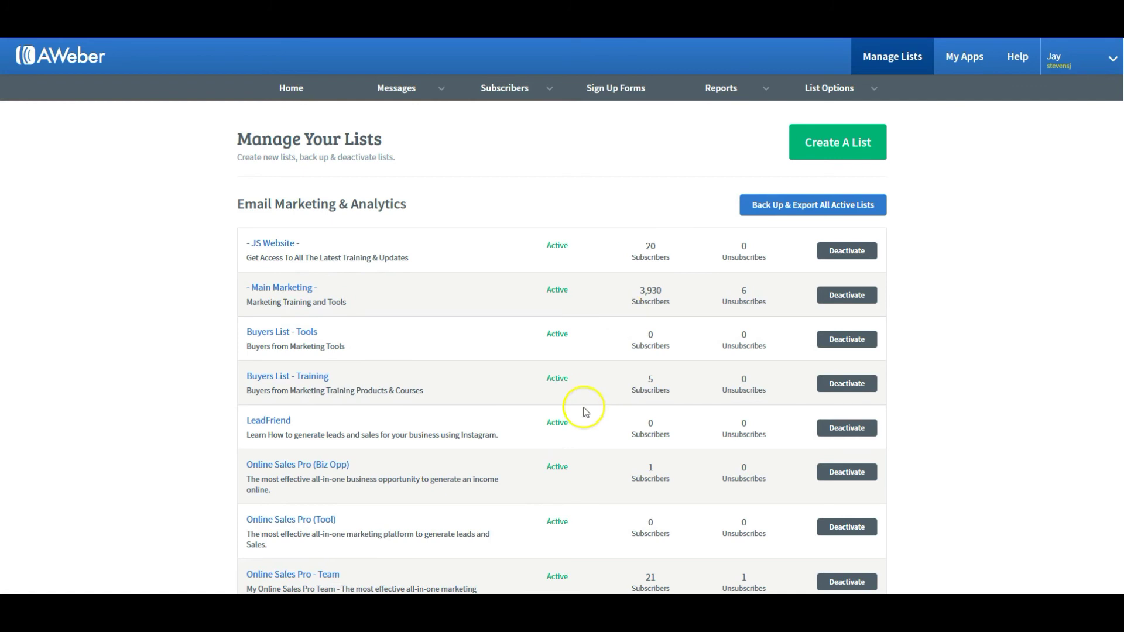
scroll(581, 407, "down", 5)
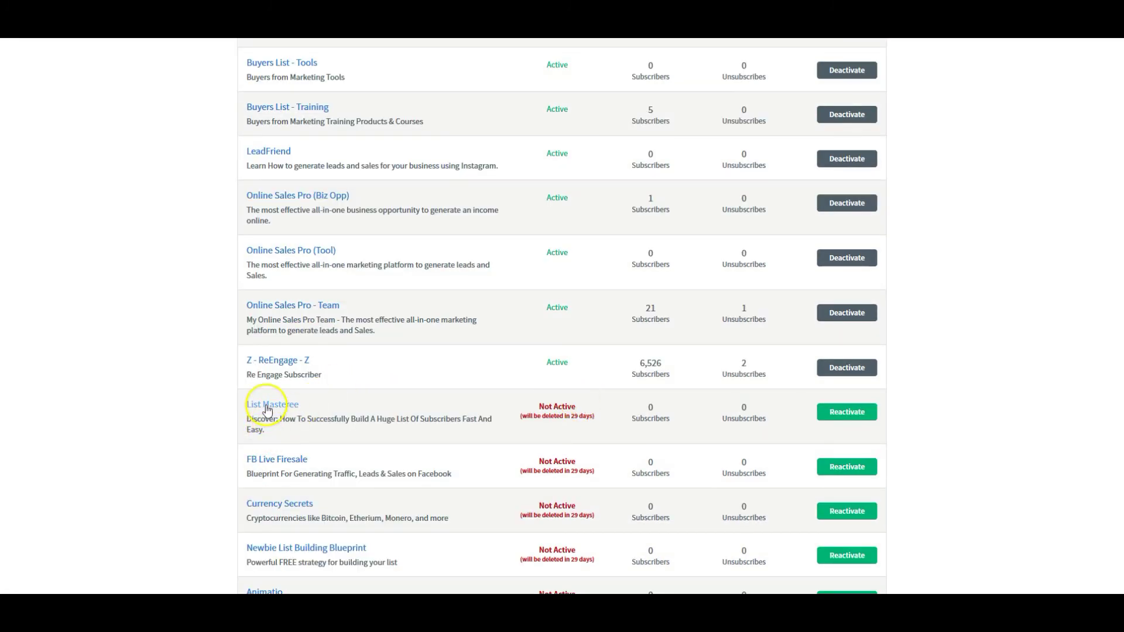
- Open the Z - ReEngage - Z list and go to its broadcast messages
left_click(282, 360)
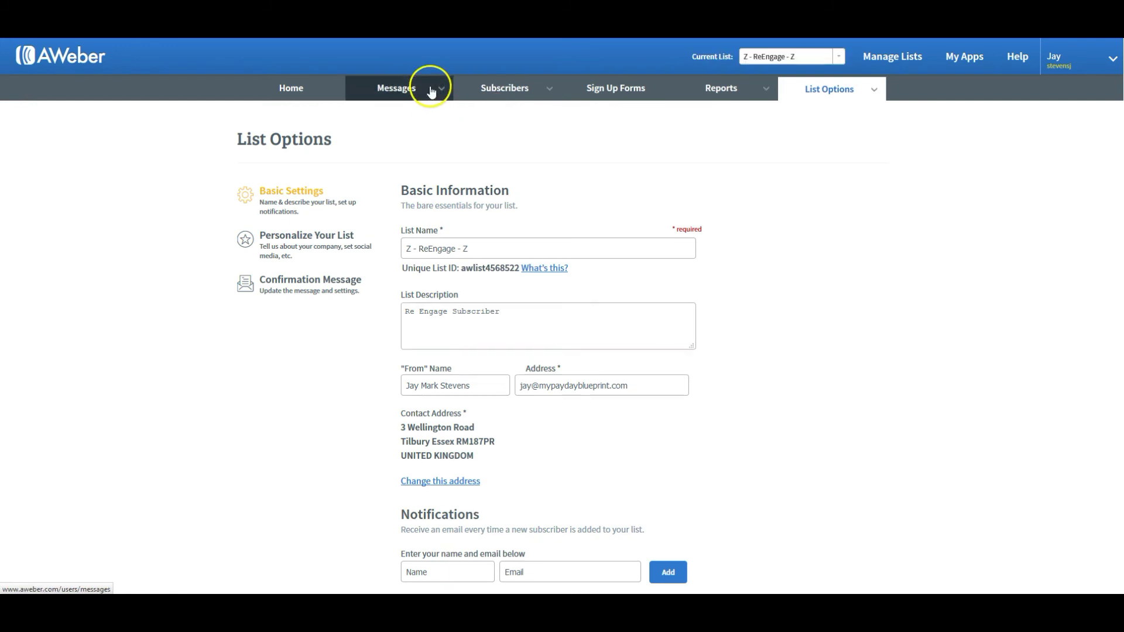
mouse_move(436, 92)
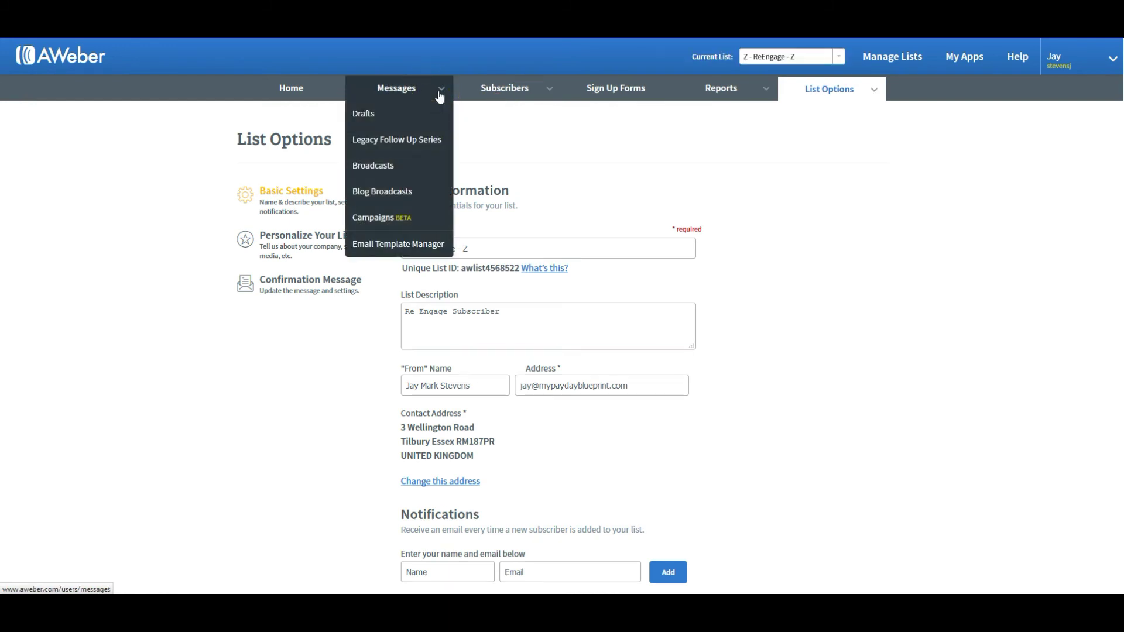
left_click(424, 133)
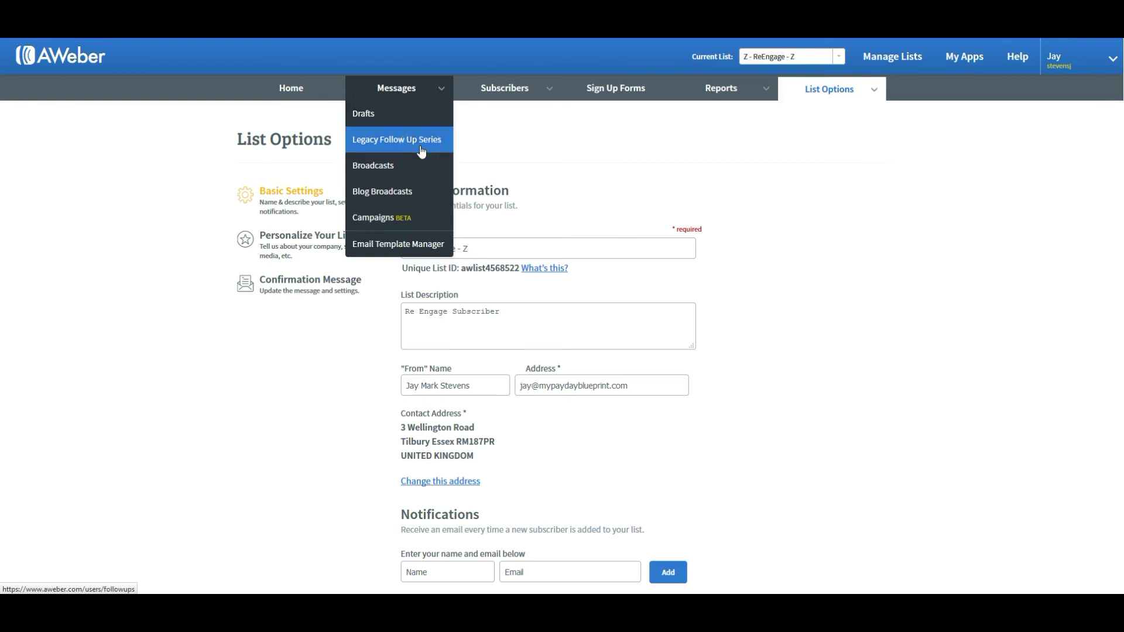
mouse_move(507, 85)
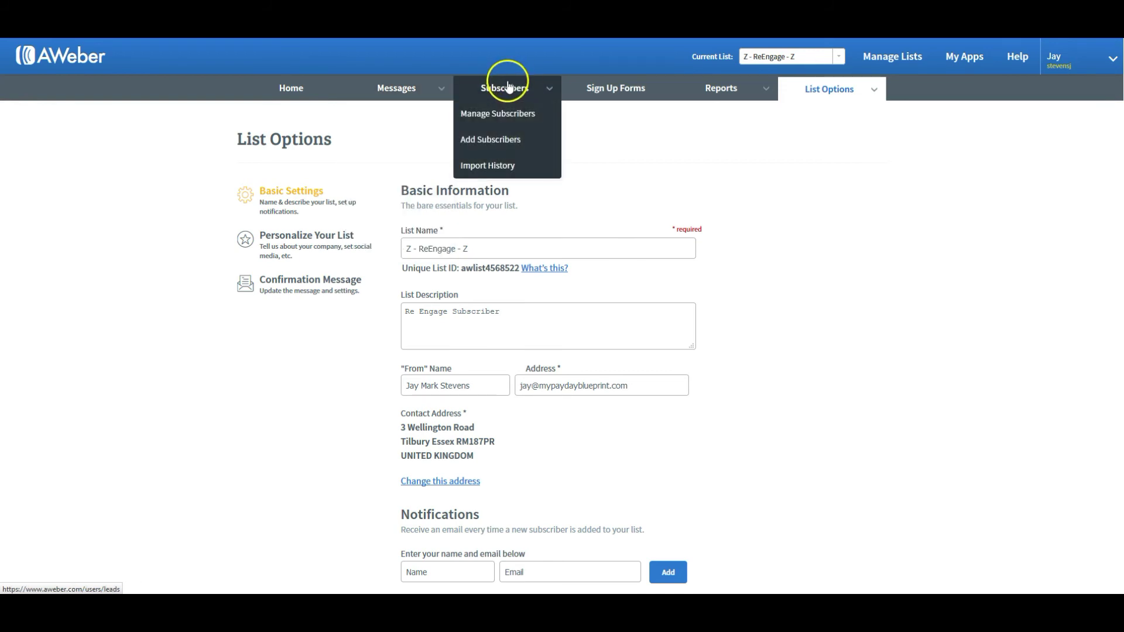
mouse_move(443, 87)
left_click(396, 164)
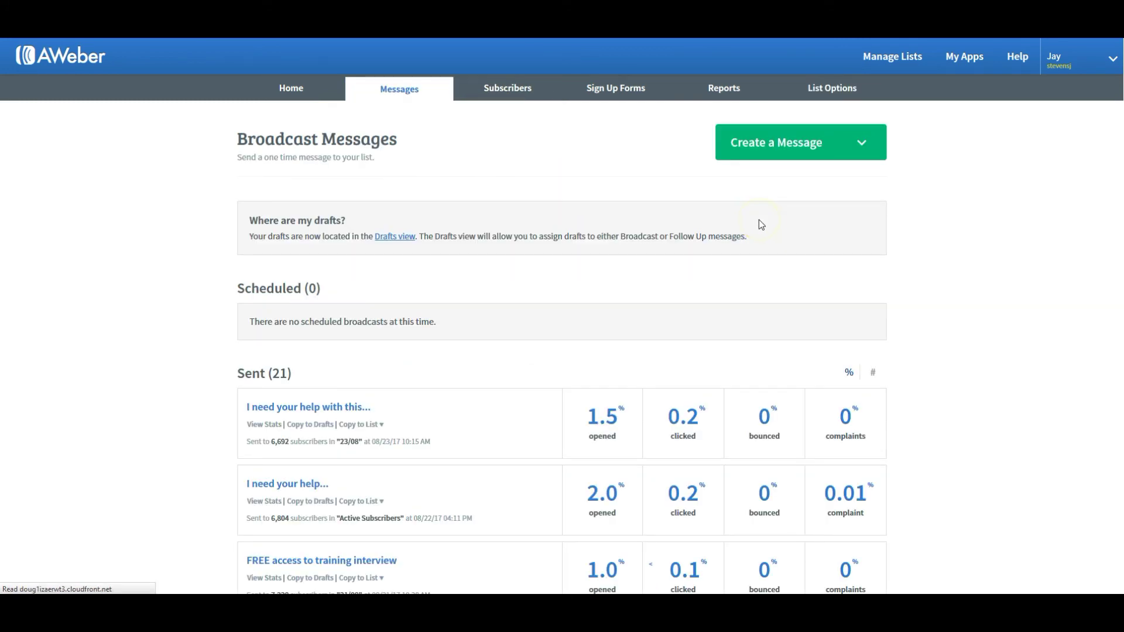
- Examine the recipient numbers and the opened, clicked, bounced and complaint rates of the sent Z - ReEngage - Z broadcasts
scroll(647, 396, "down", 4)
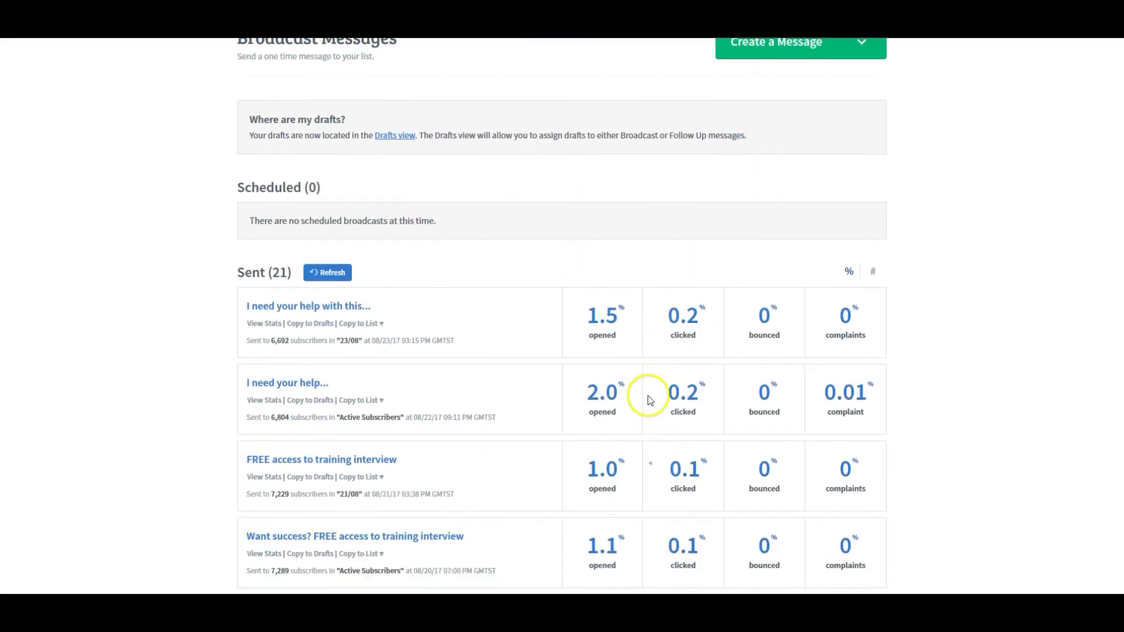
scroll(649, 400, "down", 3)
left_click(880, 379)
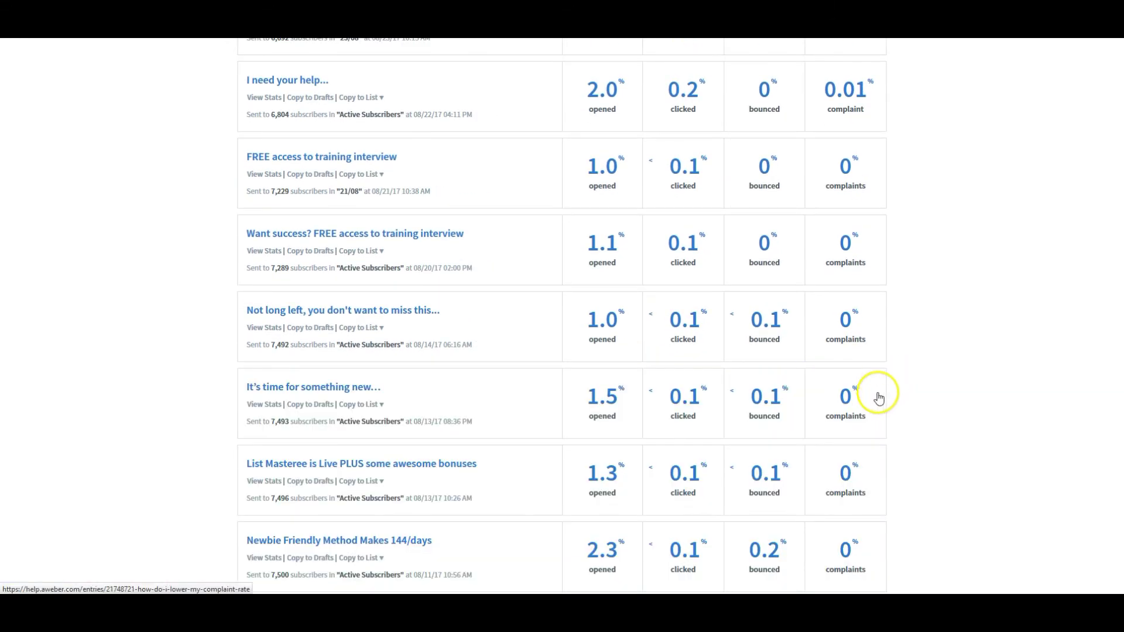
scroll(878, 394, "down", 4)
scroll(750, 396, "down", 8)
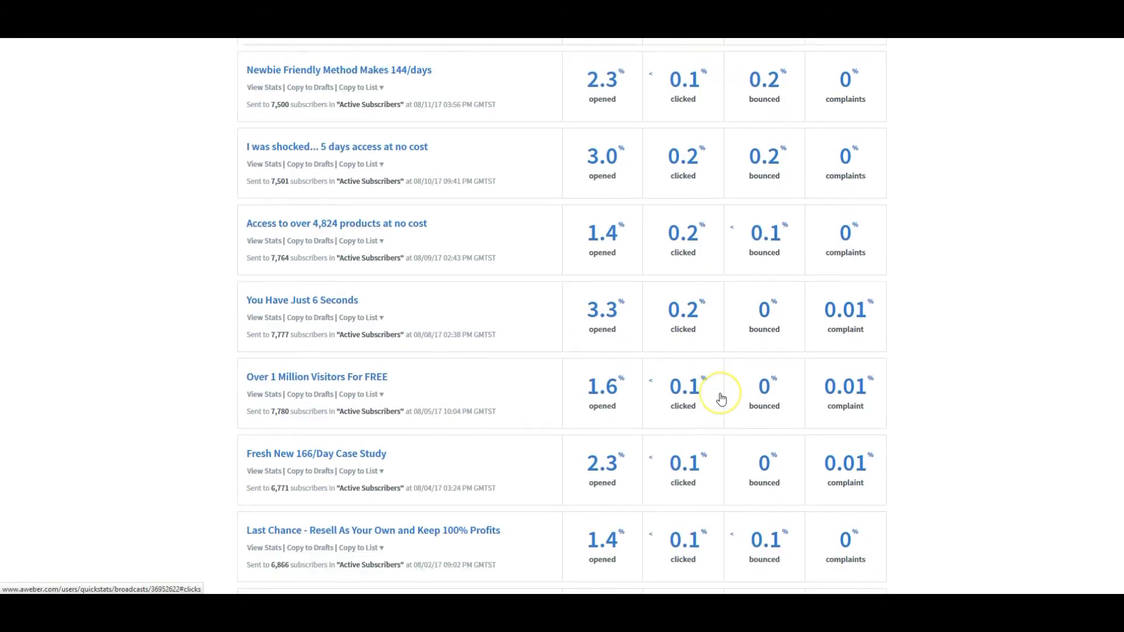
scroll(664, 469, "up", 5)
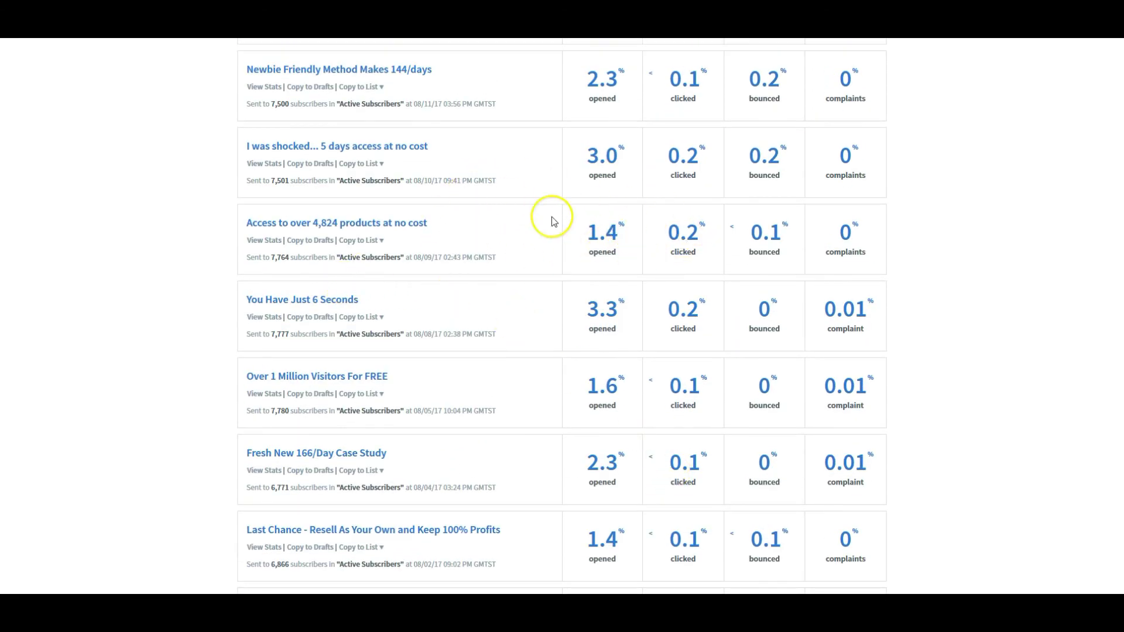
scroll(991, 288, "up", 2)
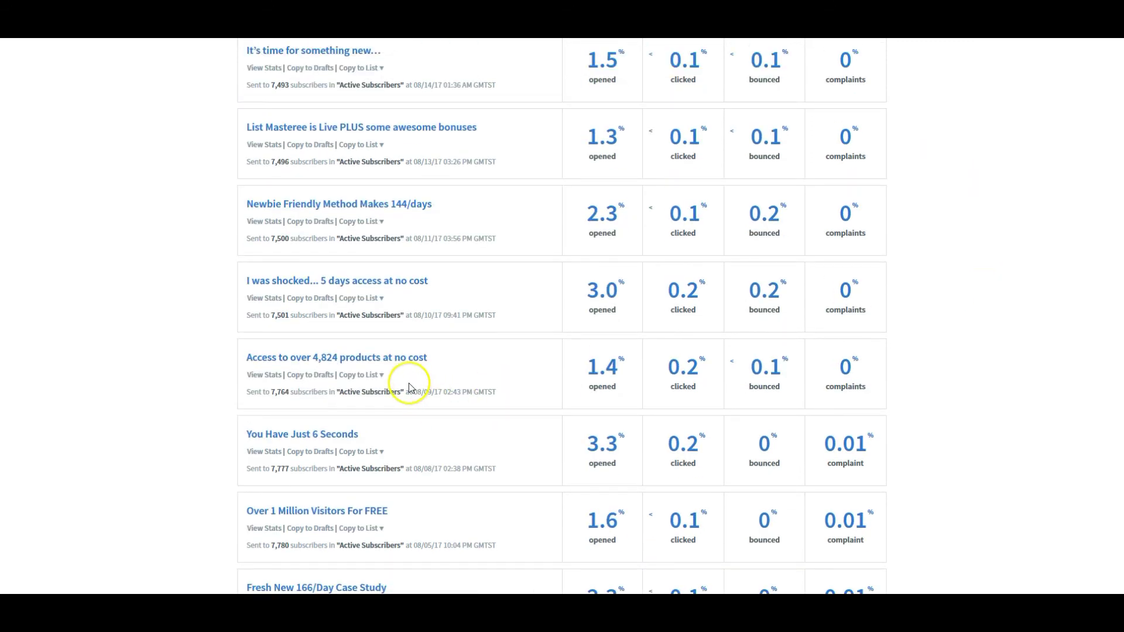
scroll(779, 389, "up", 4)
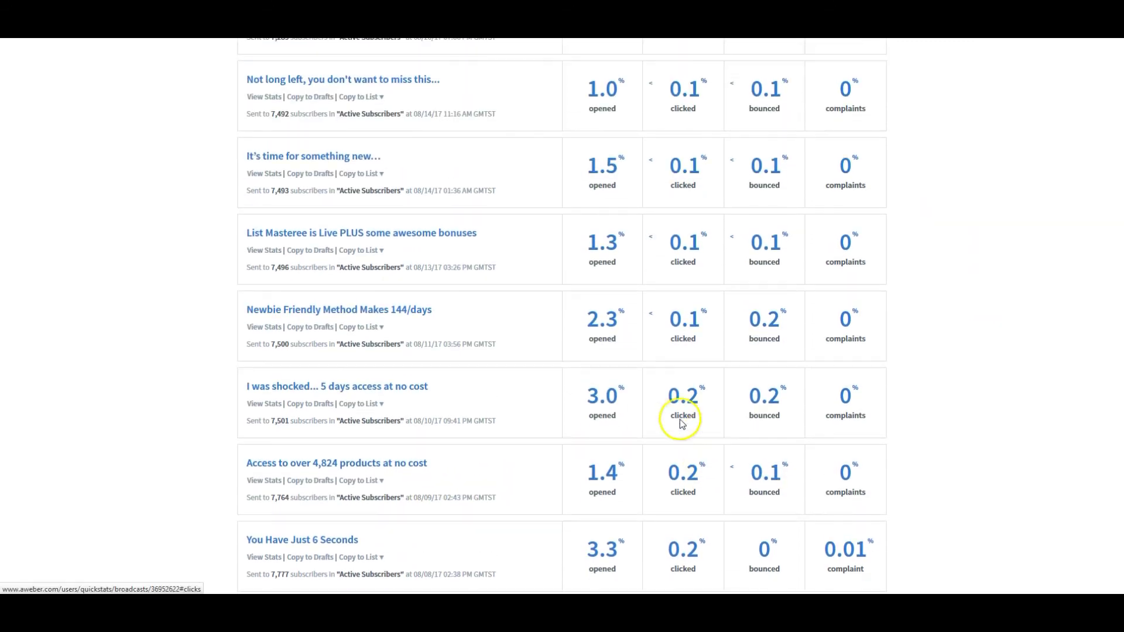
scroll(676, 424, "up", 7)
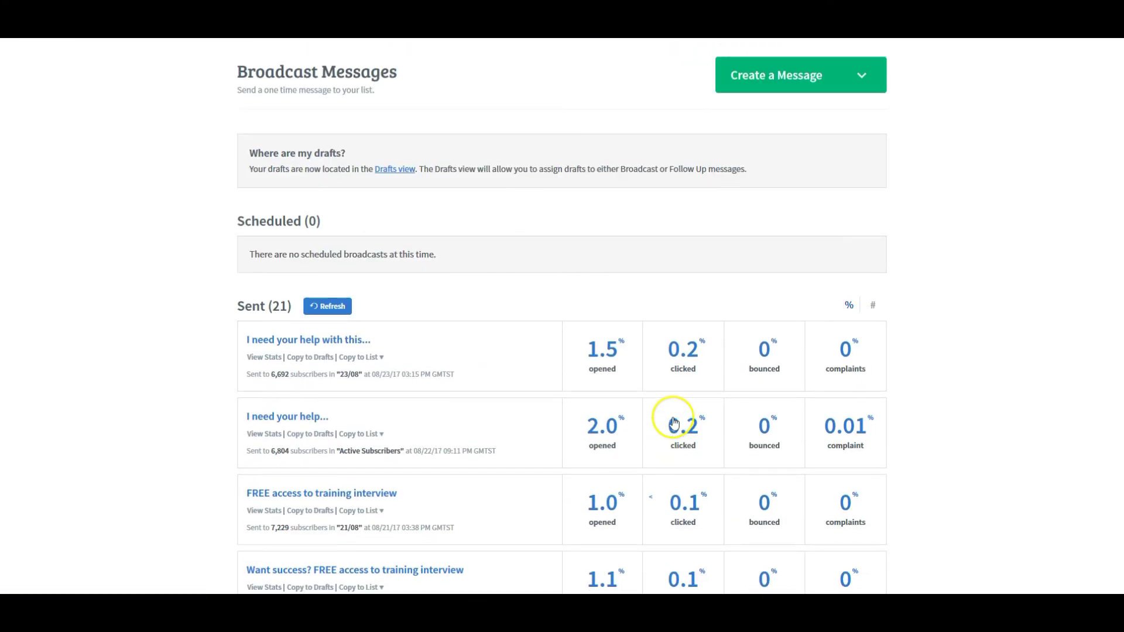
scroll(674, 425, "up", 2)
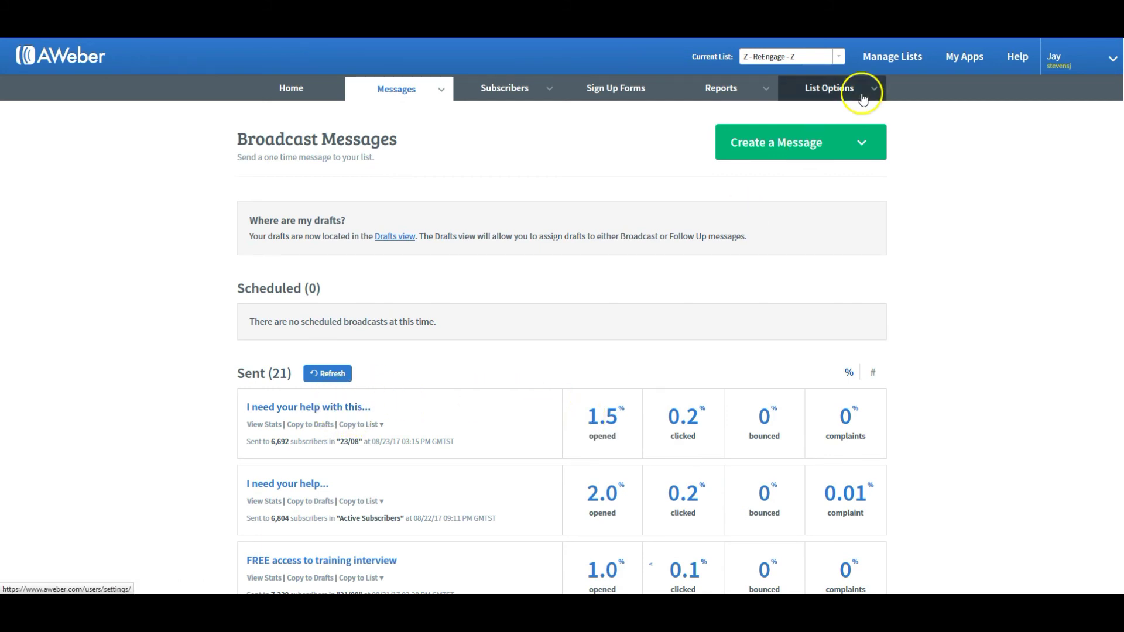
- Switch the current list to - Main Marketing - and view the rates of its latest sent broadcasts
left_click(838, 57)
left_click_drag(838, 108, 839, 73)
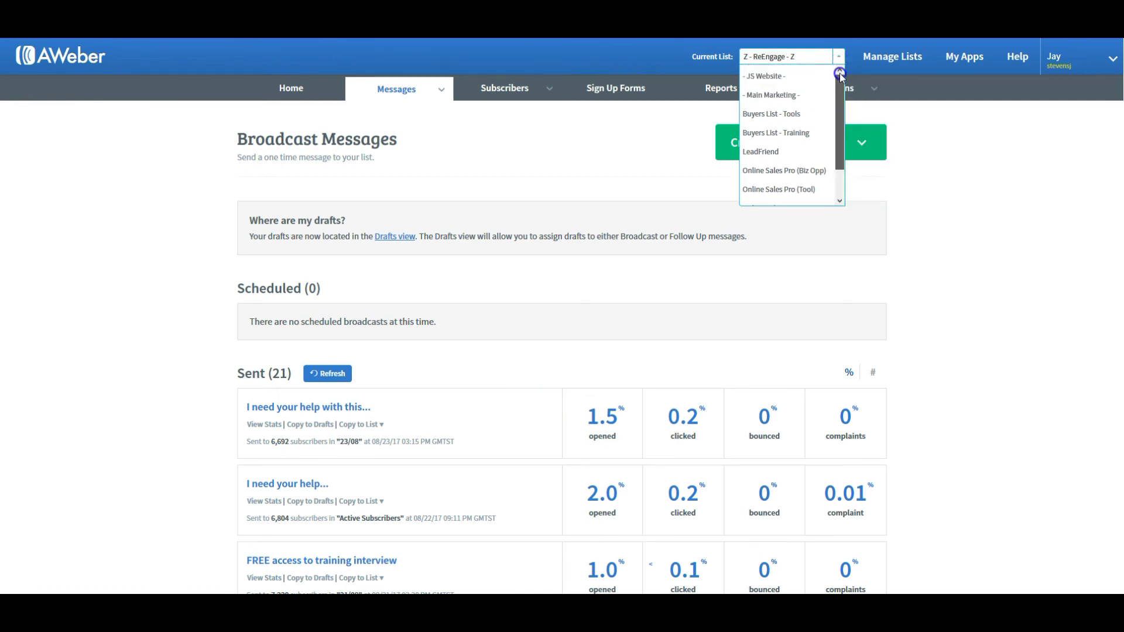
left_click(805, 95)
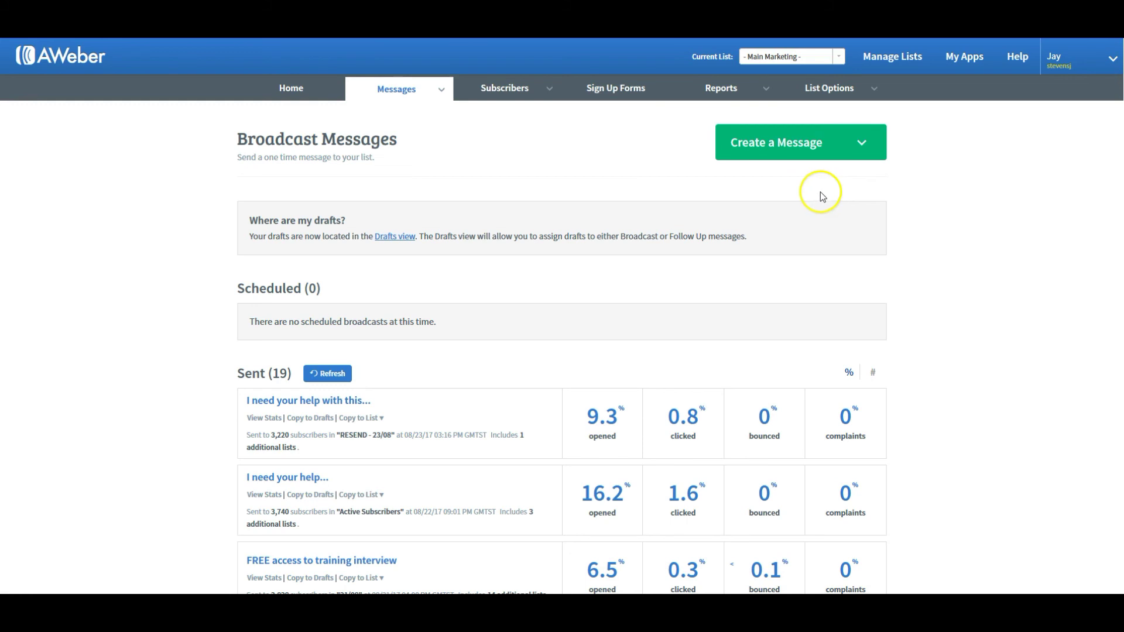
left_click(544, 93)
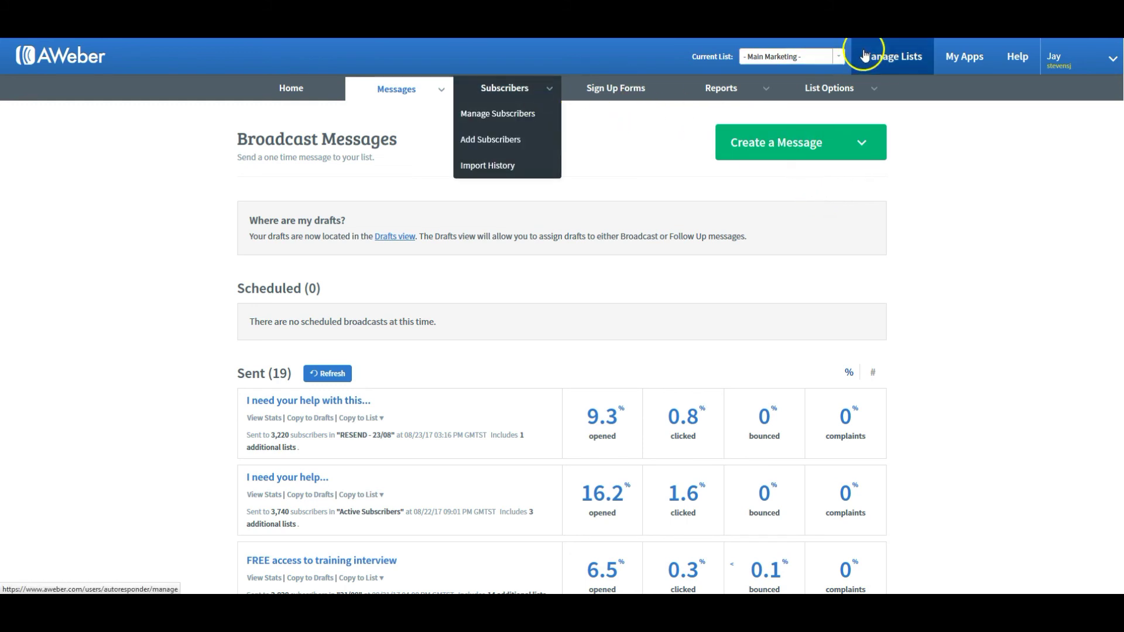
- Switch the current list back to Z - ReEngage - Z and open its message drafts
left_click(841, 56)
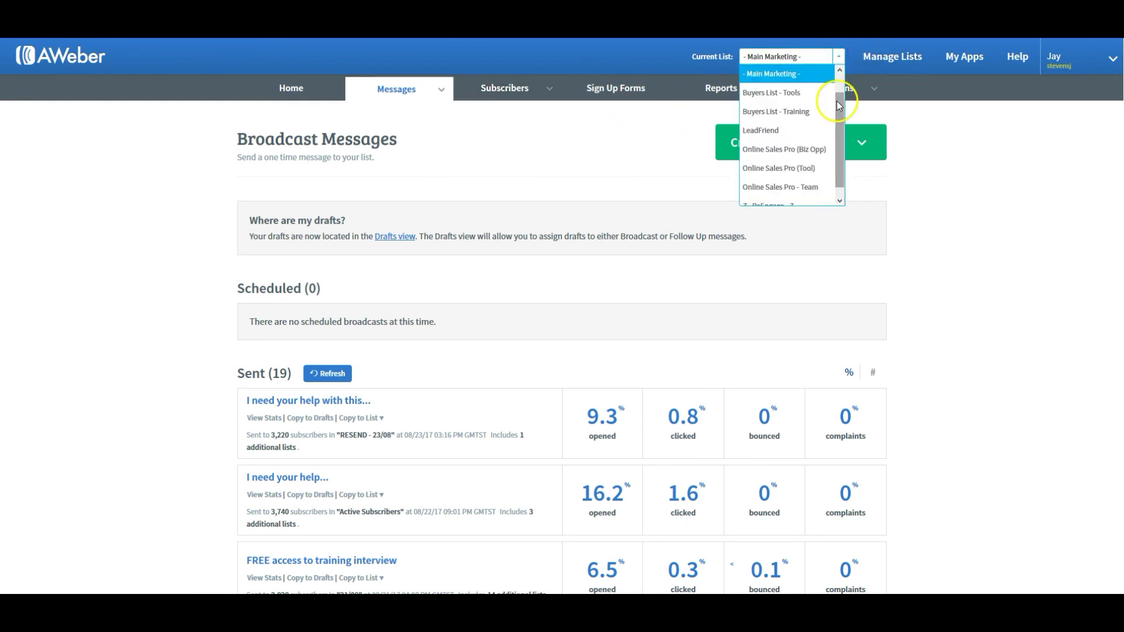
left_click(748, 198)
mouse_move(497, 97)
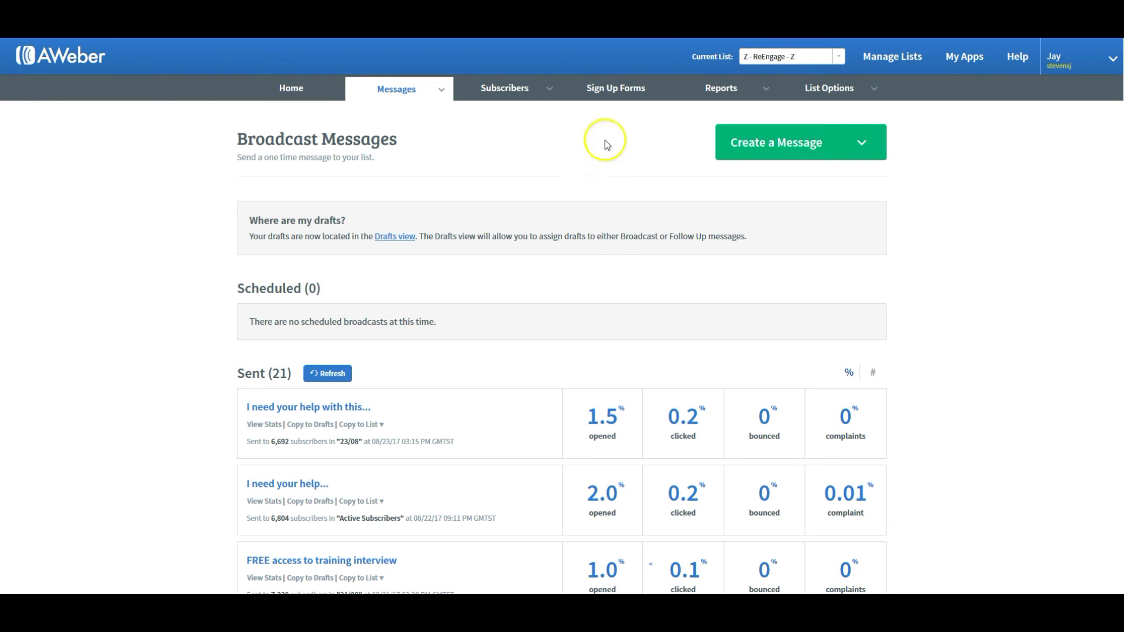
left_click(407, 94)
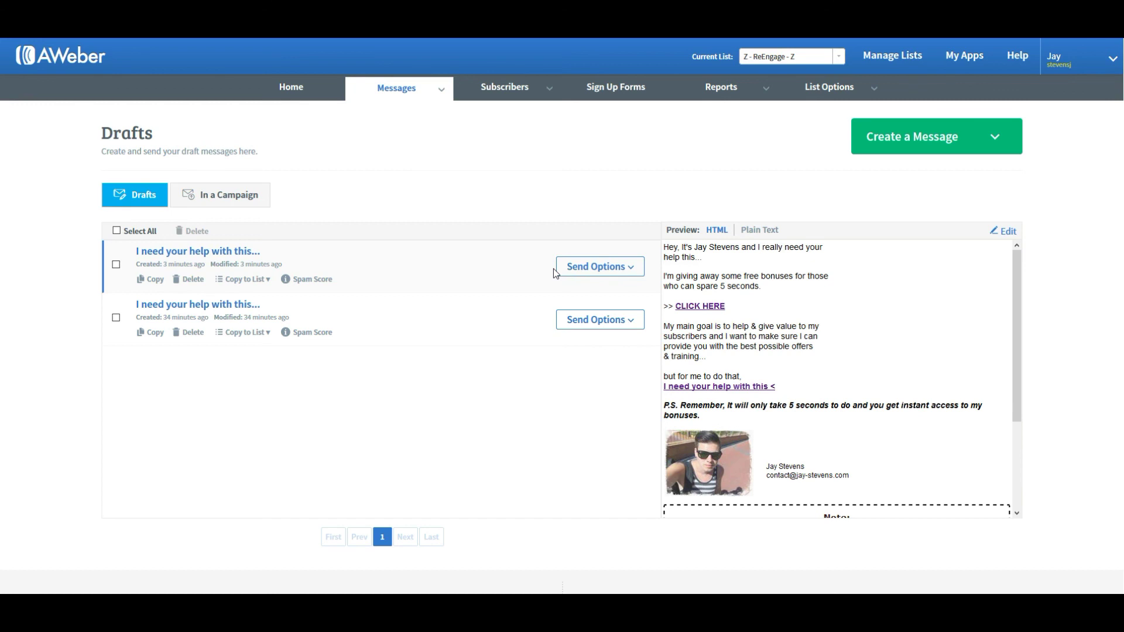
left_click(441, 88)
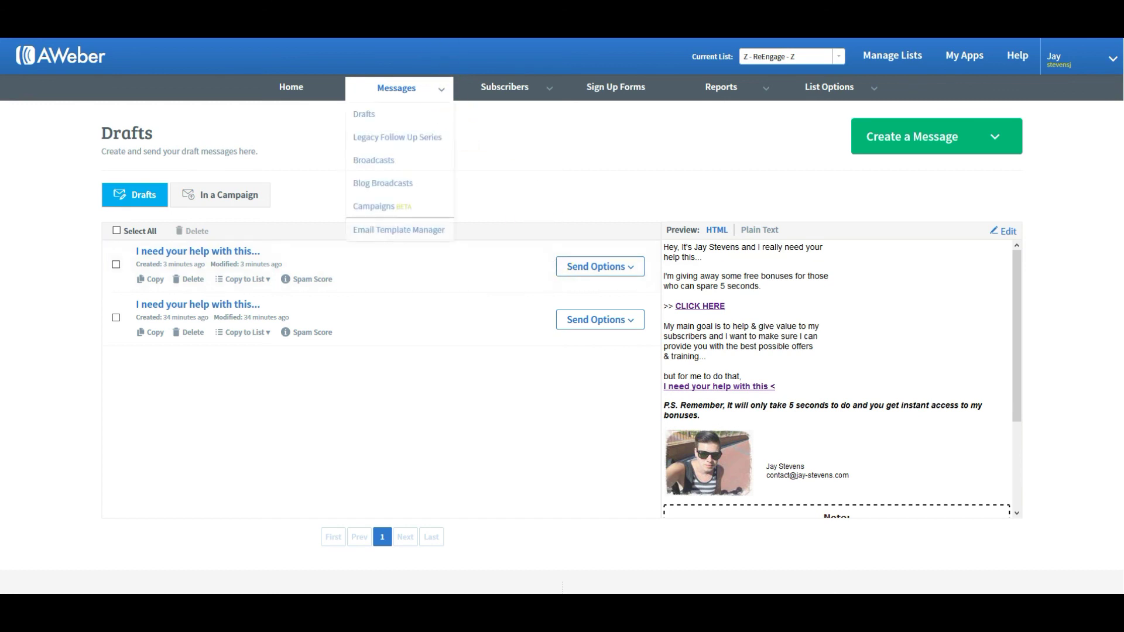